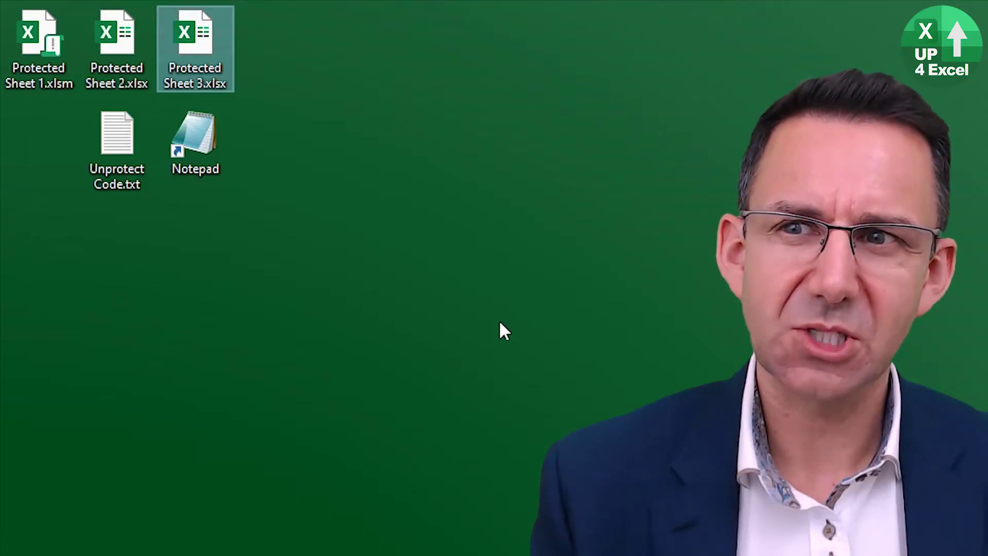
- Change the extension of Protected Sheet 3.xlsx from xlsx to zip and confirm the warning
key(F2)
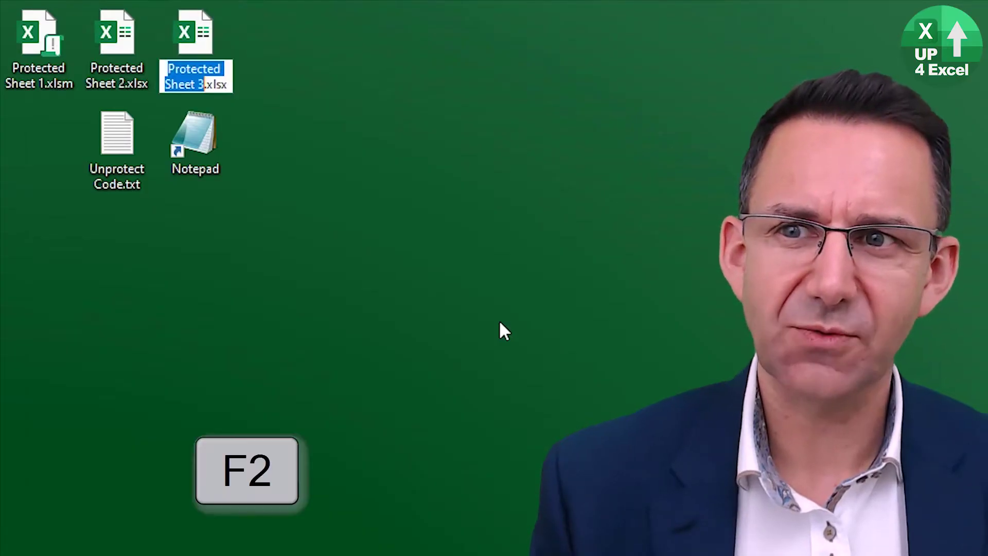
key(Right)
key(ctrl+shift+Right)
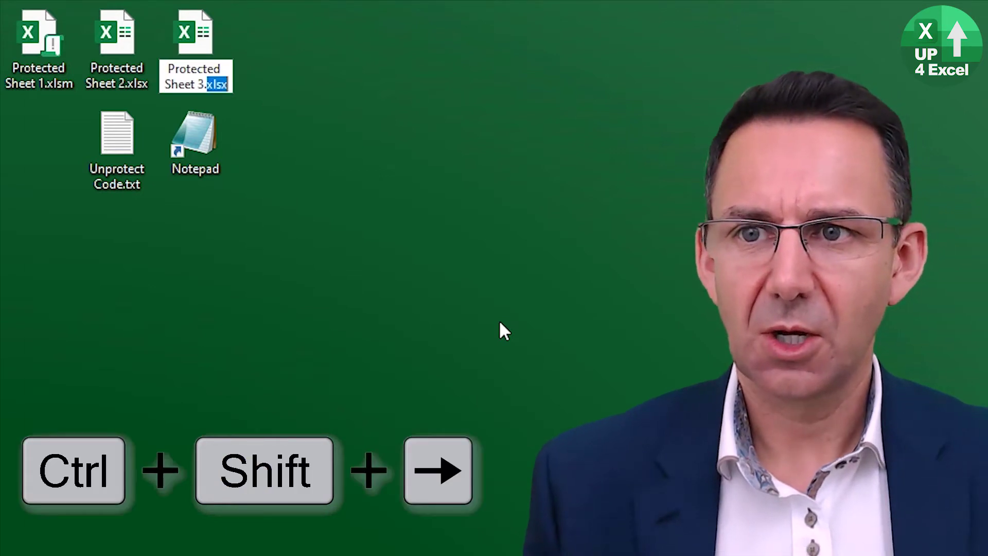
text(zip)
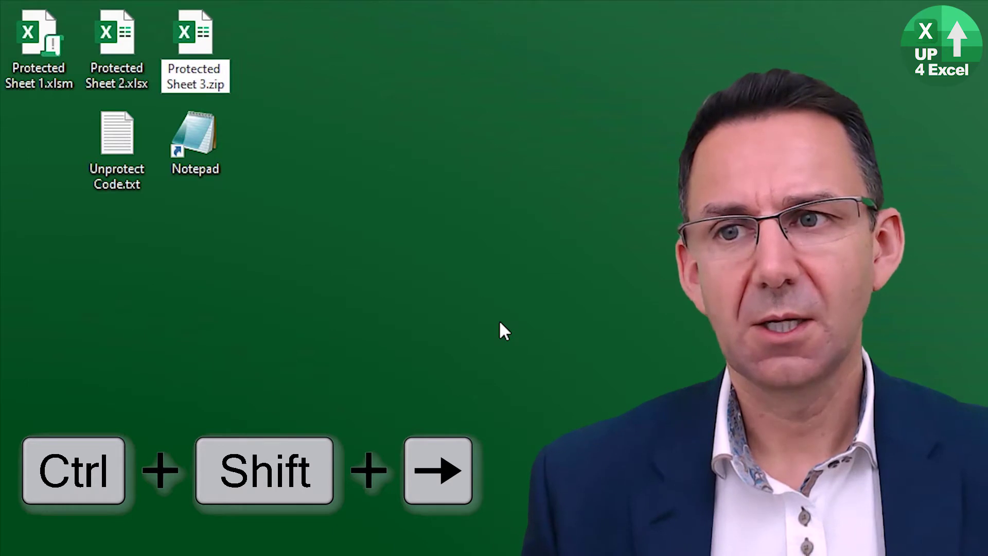
key(Return)
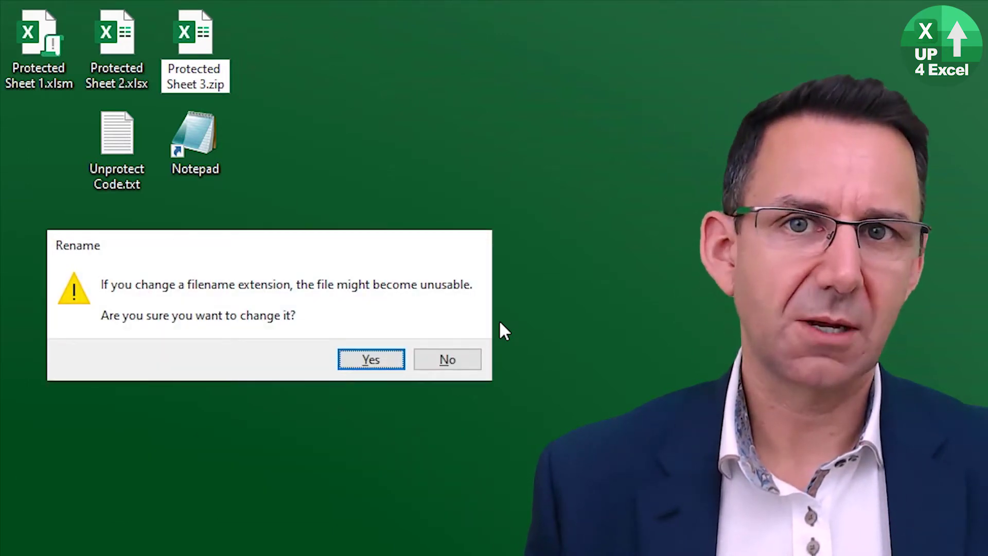
key(Return)
- Open Protected Sheet 3.zip with Windows Explorer and look over its View and Compressed Folder Tools tabs
right_click(183, 36)
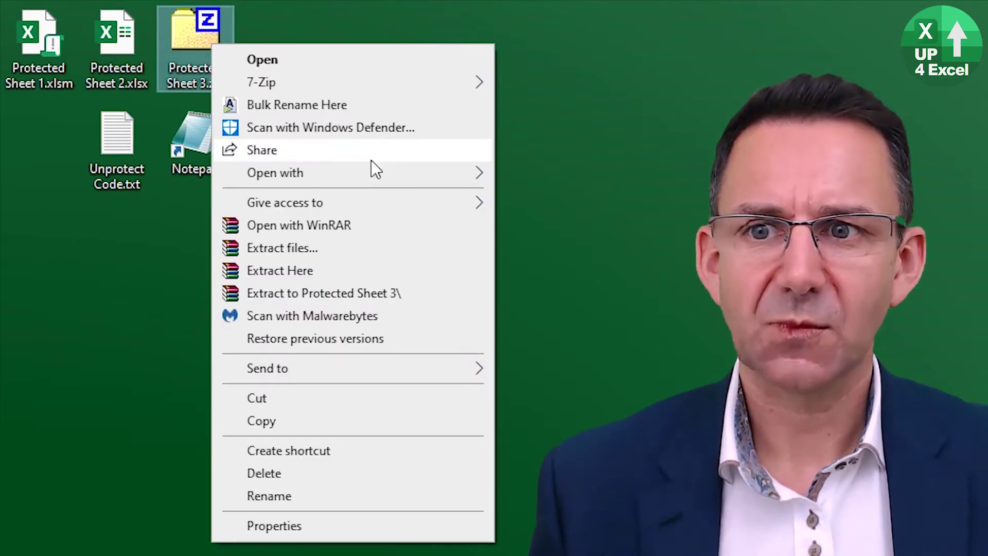
mouse_move(367, 175)
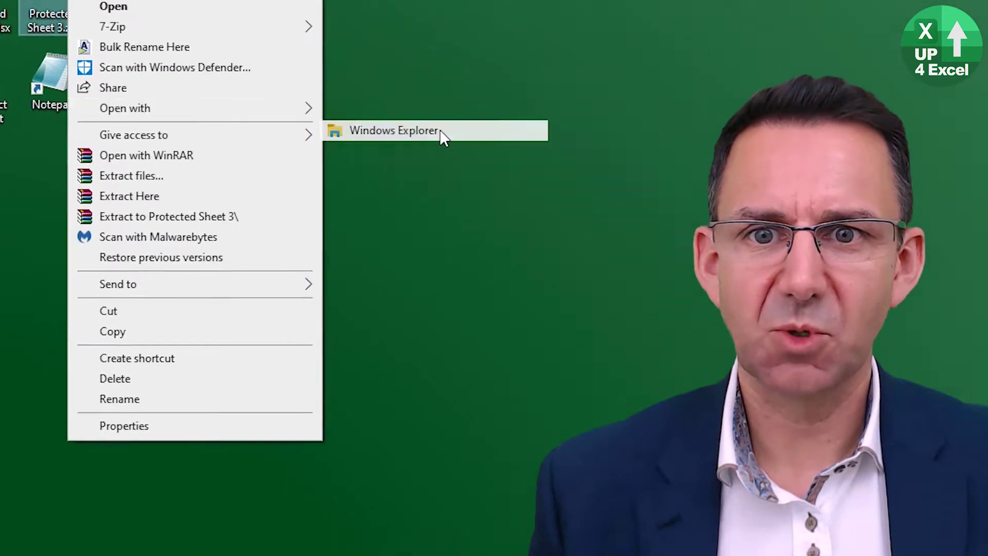
click(459, 137)
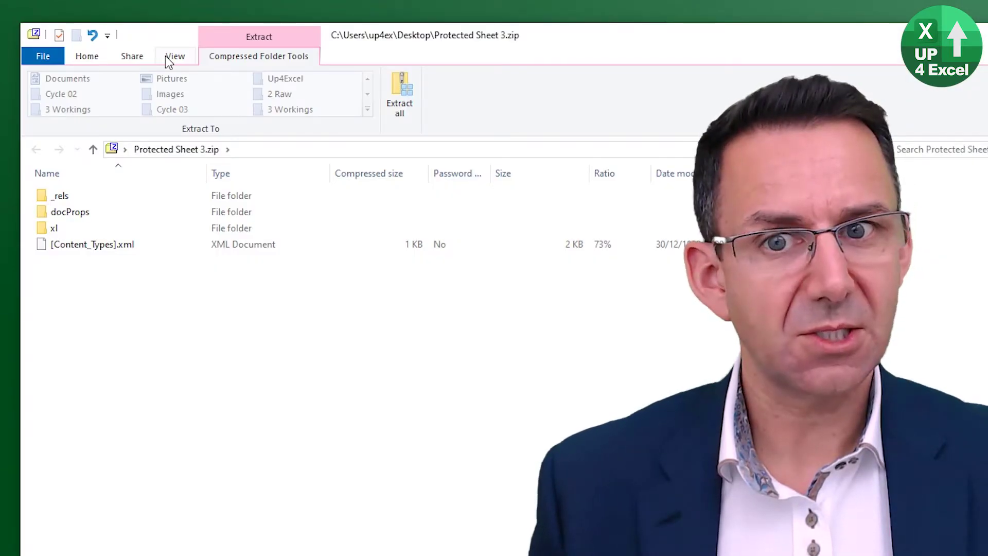
click(165, 55)
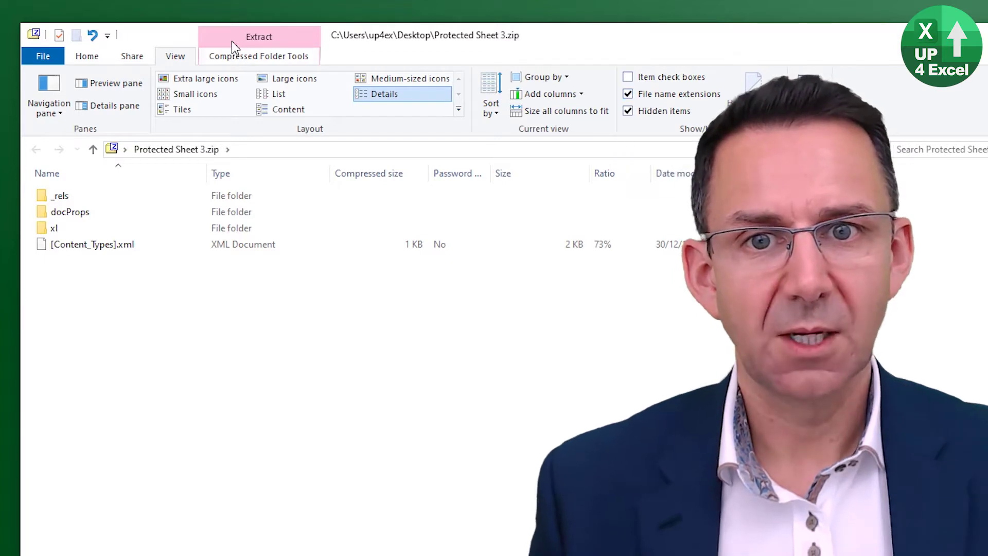
click(242, 57)
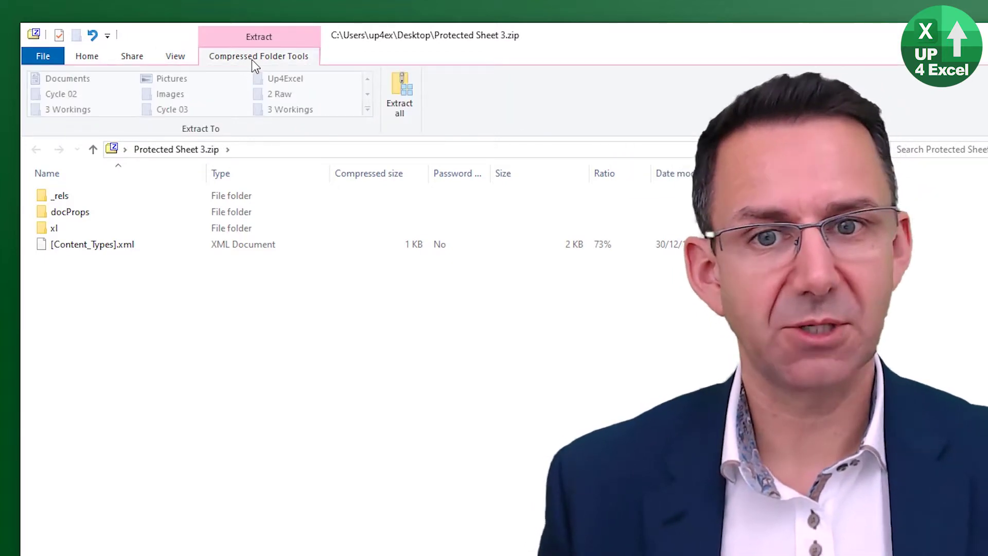
- Extract all files from the zip to the suggested Protected Sheet 3 folder on the Desktop
click(400, 93)
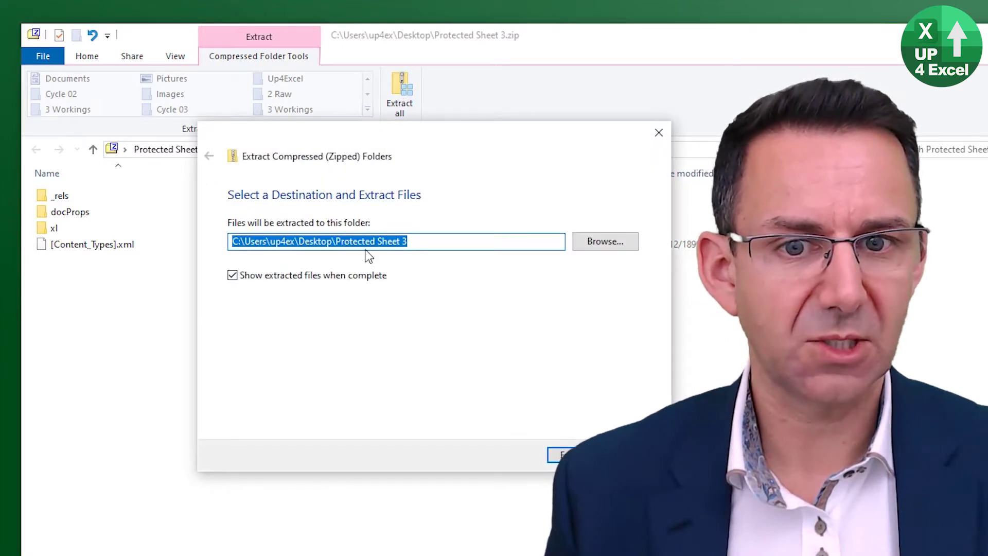
key(Return)
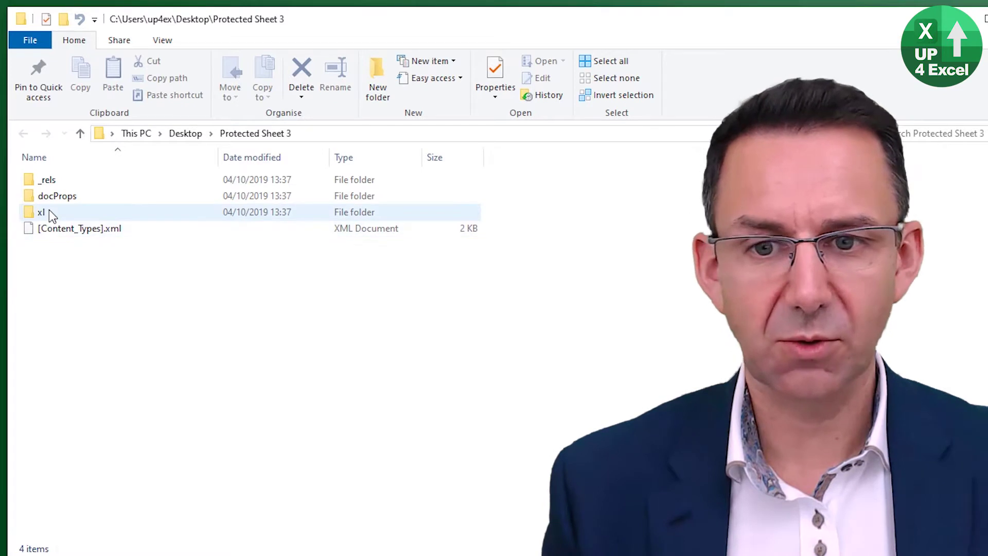
- Go into the extracted xl folder and then its worksheets subfolder
mouse_move(47, 214)
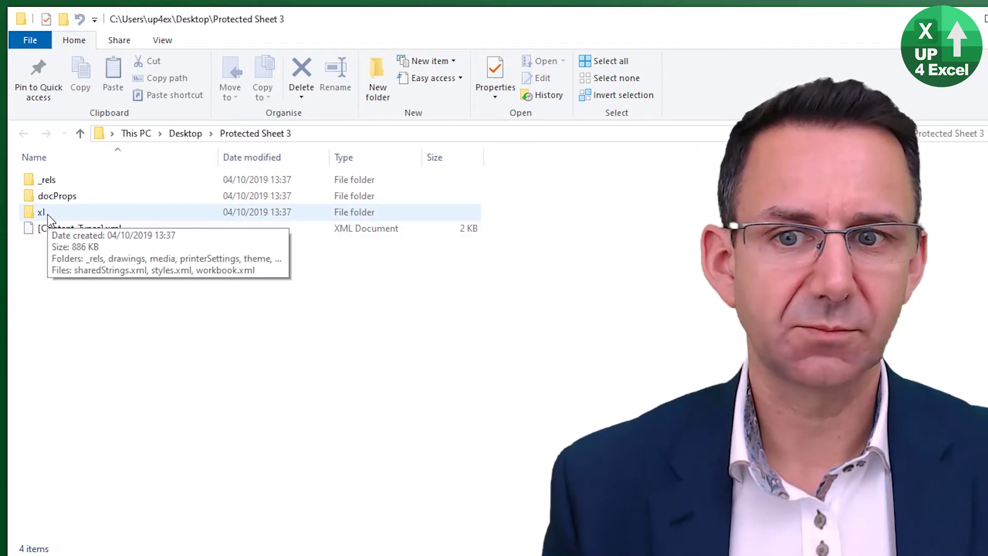
double_click(47, 214)
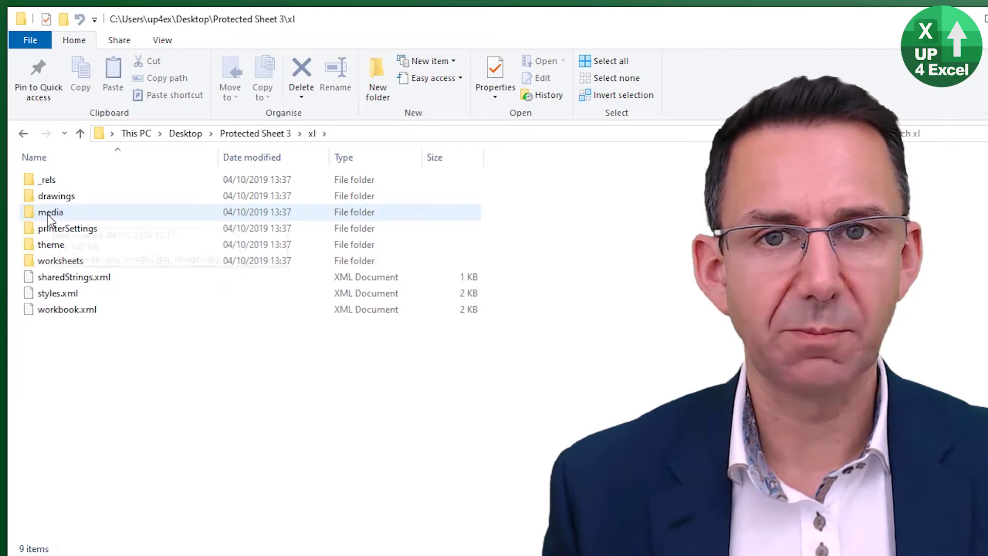
mouse_move(85, 261)
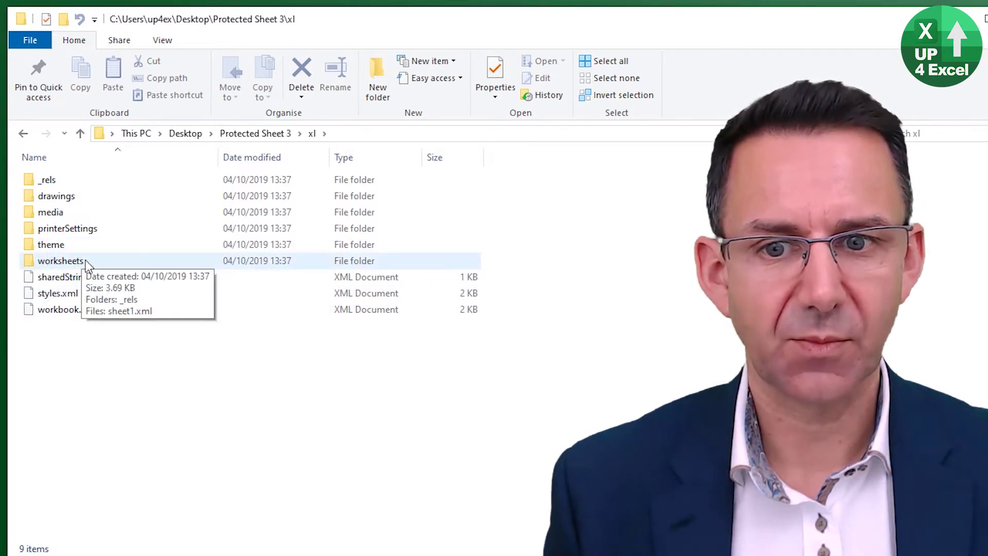
double_click(85, 260)
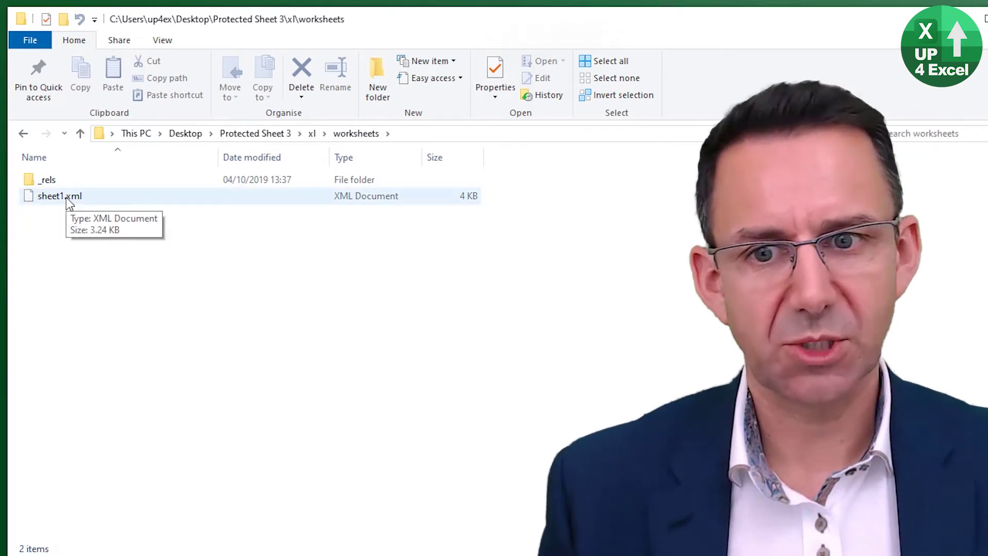
- Open sheet1.xml for editing in Notepad through the Open with dialog
right_click(66, 197)
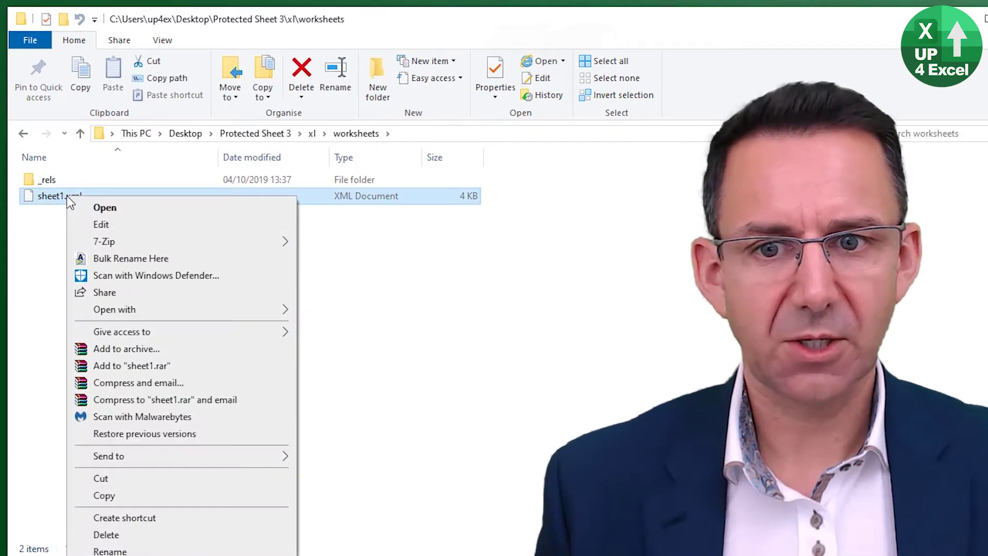
click(138, 224)
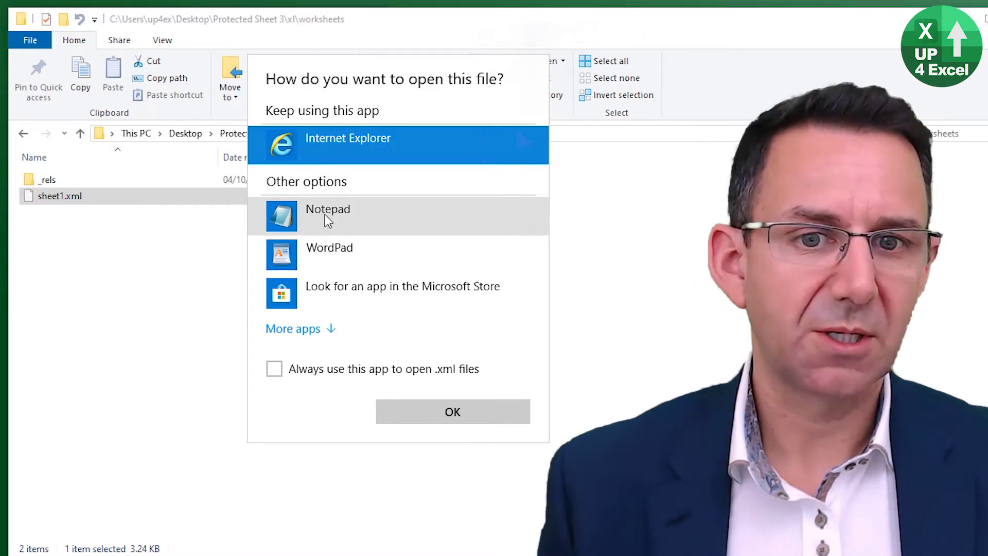
click(326, 219)
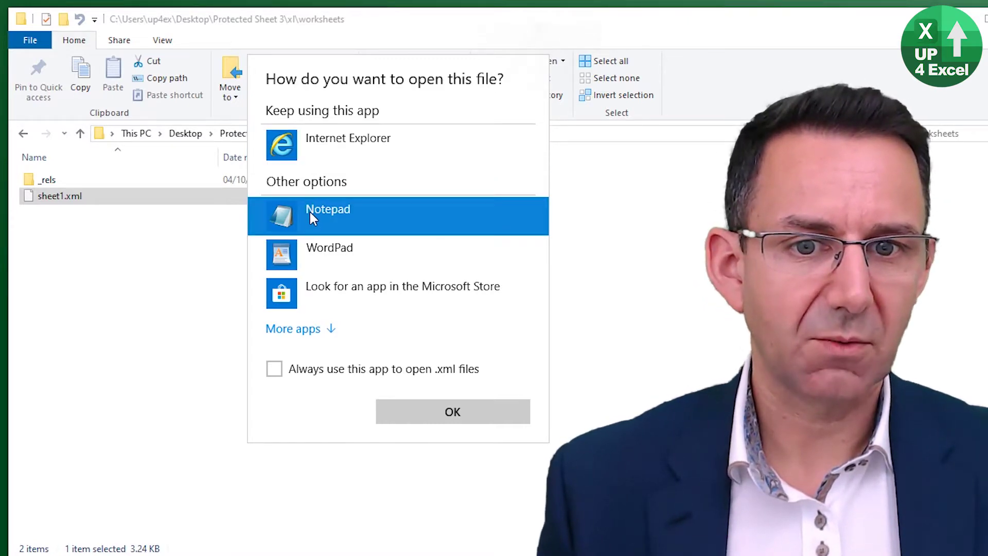
click(453, 412)
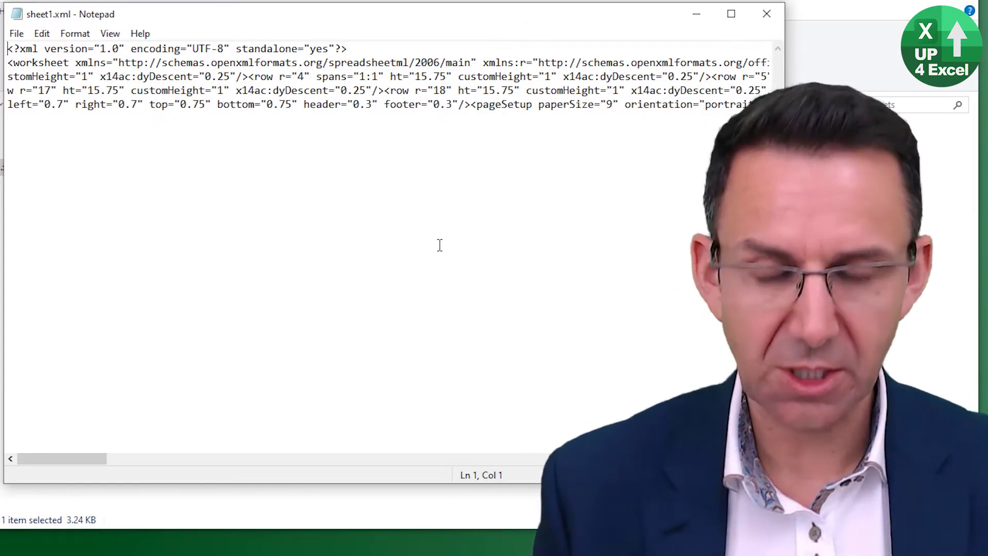
- Search sheet1.xml for 'pr' to jump to the sheetProtection element
key(ctrl+f)
text(protect)
key(Return)
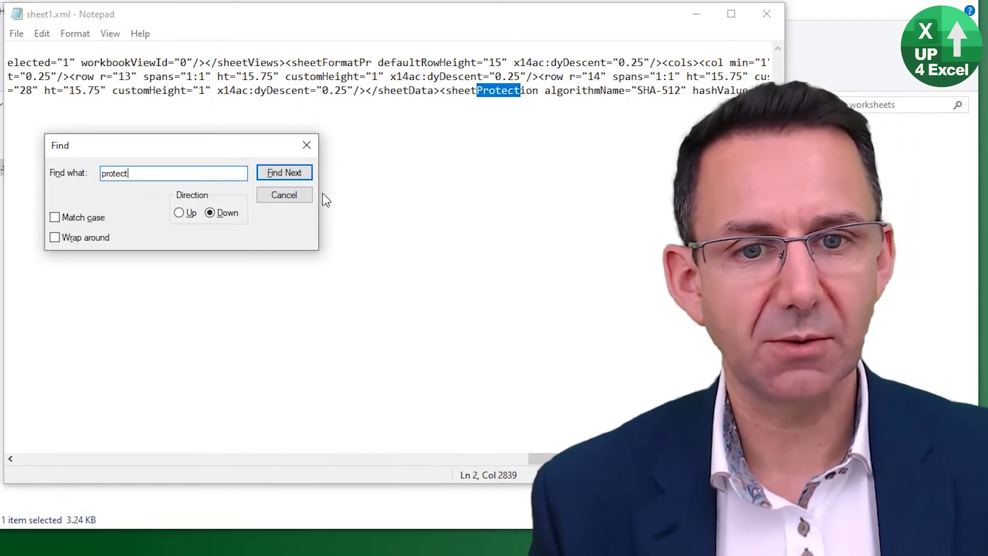
click(302, 194)
- Select the sheetData> text just before <sheetProtection and copy it
click(442, 93)
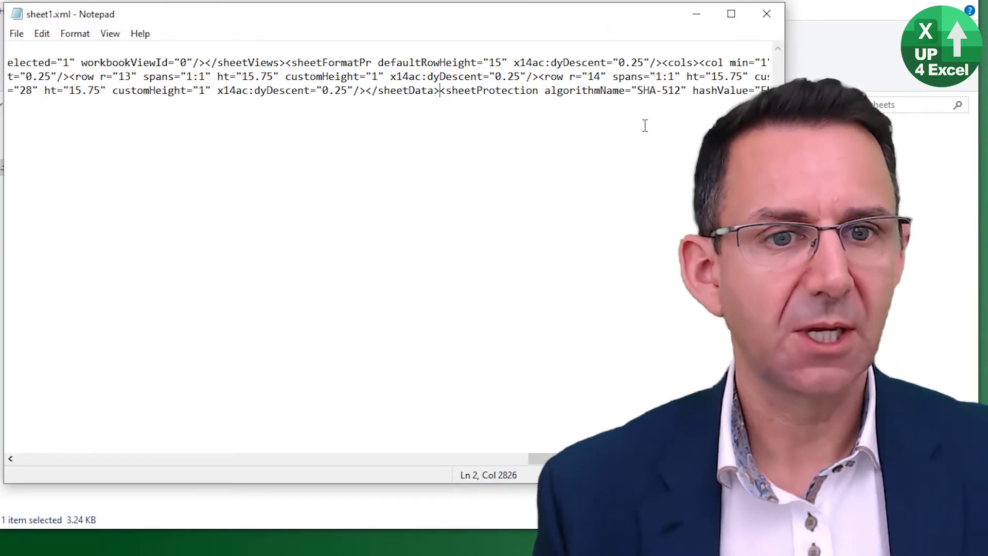
key(shift+Left)
key(shift+Left)
key(shift+Left)
key(shift+Left)
key(shift+Left)
key(shift+Left)
key(shift+Left)
key(shift+Left)
key(shift+Left)
key(shift+Left)
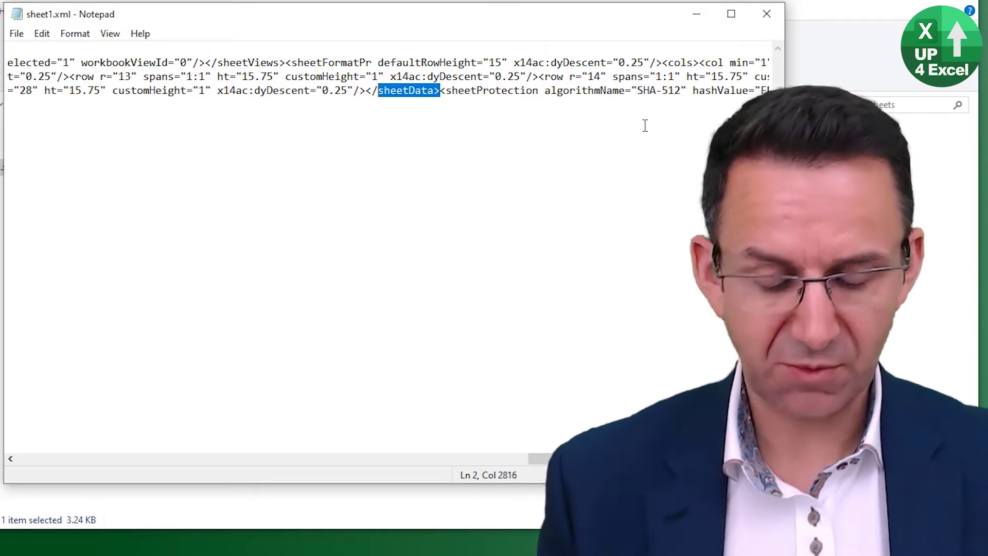
key(ctrl+c)
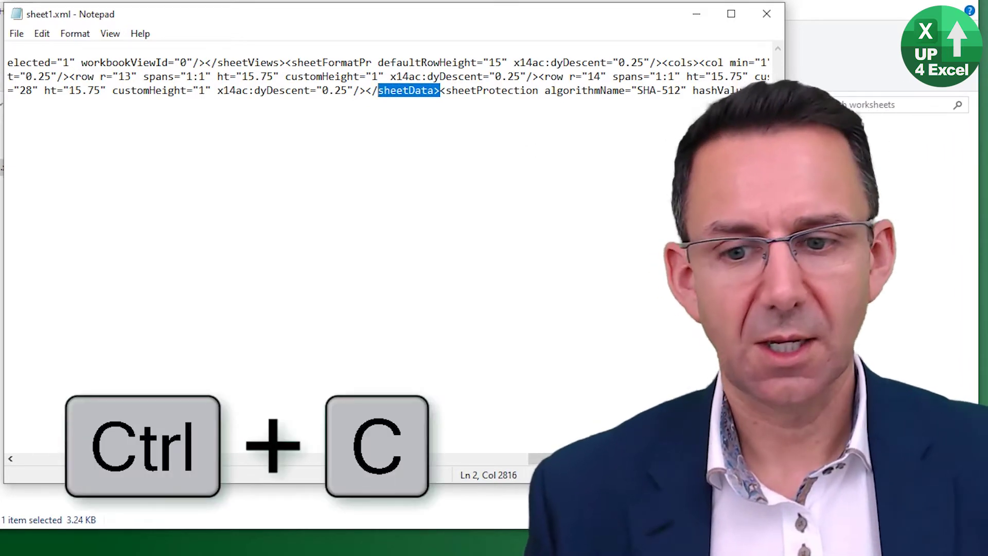
- Paste sheetData> into a new Notepad document beside sheet1.xml, then begin selecting the sheetProtection element
key(ctrl+n)
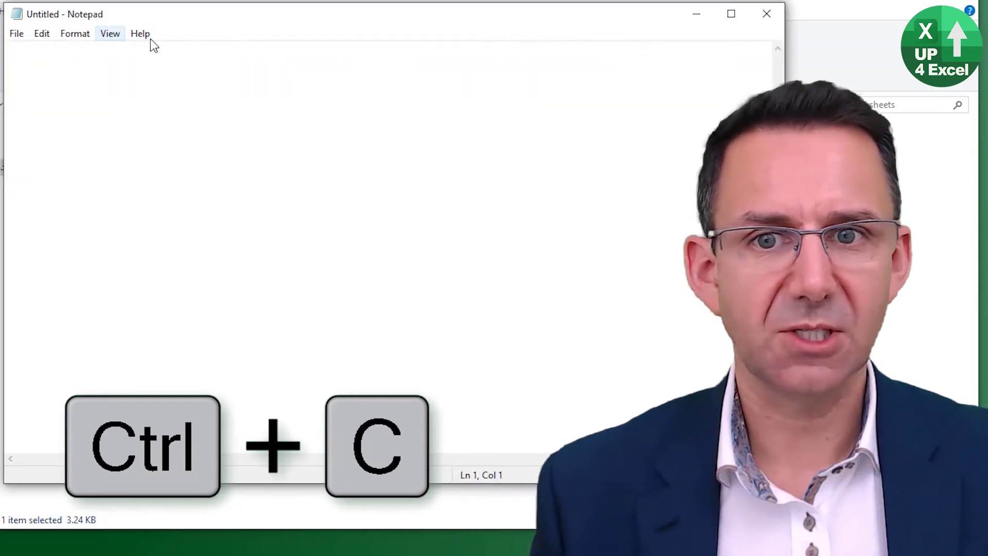
drag(205, 25, 422, 169)
key(ctrl+v)
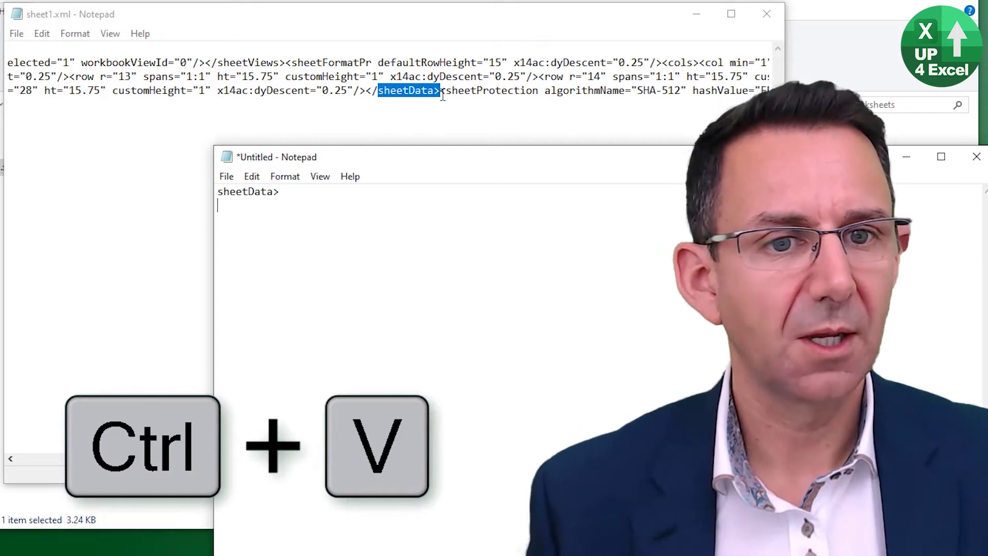
click(440, 91)
drag(440, 91, 680, 91)
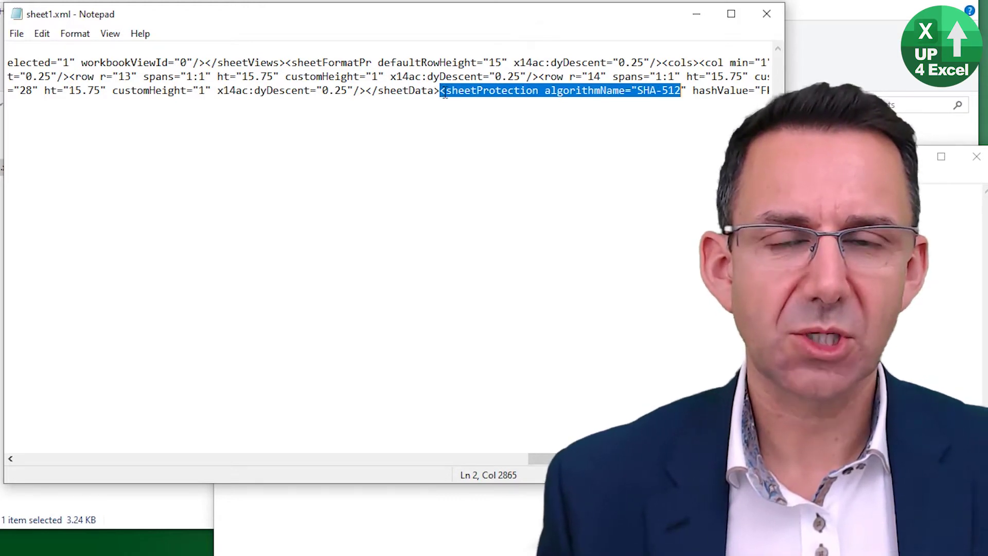
- Extend the selection across the whole sheetProtection element, through hashValue, saltValue and scenarios
key(shift+Right)
key(shift+Right)
key(shift+Right)
key(shift+Right)
key(shift+Right)
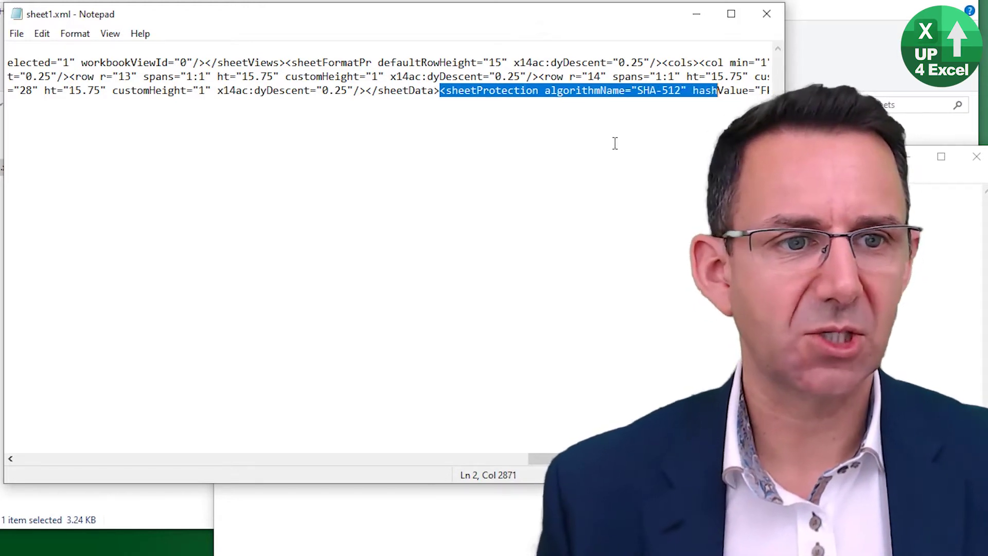
key(shift+Right)
key(shift+Right)
key(shift+Right)
key(shift+Right)
key(shift+Right)
key(shift+Right)
key(shift+Right)
key(shift+Right)
key(shift+Right)
key(shift+Right)
key(shift+Right)
key(shift+Right)
key(shift+Right)
key(shift+Right)
key(shift+Right)
key(shift+Right)
key(shift+Right)
key(shift+Right)
key(shift+Right)
key(shift+Right)
key(shift+Right)
key(shift+Right)
key(shift+Right)
key(shift+Right)
key(shift+Right)
key(shift+Right)
key(shift+Right)
key(shift+Right)
key(shift+Right)
key(shift+Right)
key(shift+Right)
key(shift+Right)
key(shift+Right)
key(shift+Right)
key(shift+Right)
key(shift+Right)
key(shift+Right)
key(shift+Right)
key(shift+Right)
key(shift+Right)
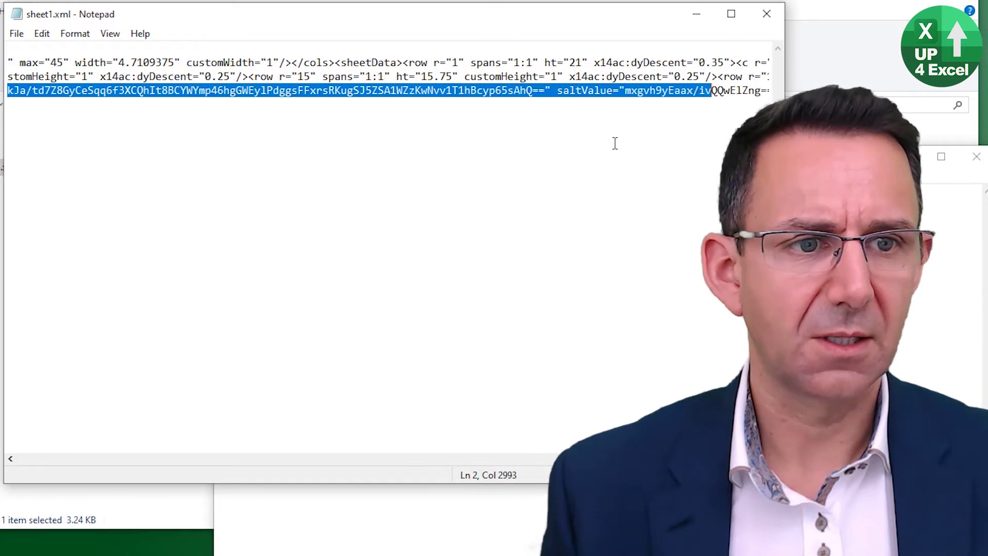
key(shift+Right)
key(shift+Right)
key(shift+Right)
key(shift+Right)
key(shift+Right)
key(shift+Right)
key(shift+Right)
key(shift+Right)
key(shift+Right)
key(shift+Right)
key(shift+Right)
key(shift+Right)
key(shift+Right)
key(shift+Right)
key(shift+Right)
key(shift+Right)
key(shift+Right)
key(shift+Right)
key(shift+Right)
key(shift+Right)
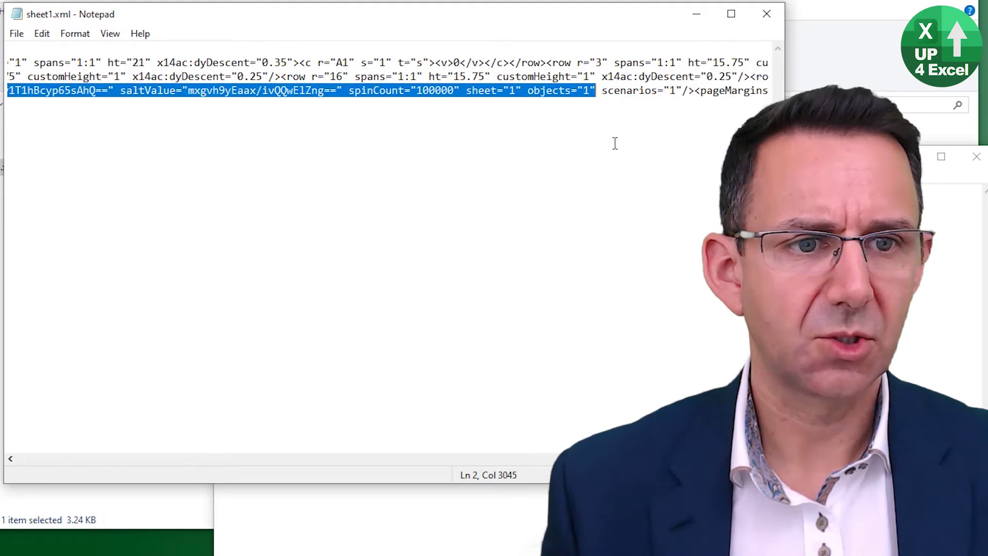
key(shift+Right)
key(shift+Right)
key(shift+Right)
key(shift+Right)
key(shift+Right)
key(shift+Right)
key(shift+Right)
key(shift+Right)
key(shift+Right)
key(shift+Right)
key(shift+Right)
key(shift+Right)
key(shift+Right)
key(shift+Right)
key(shift+Right)
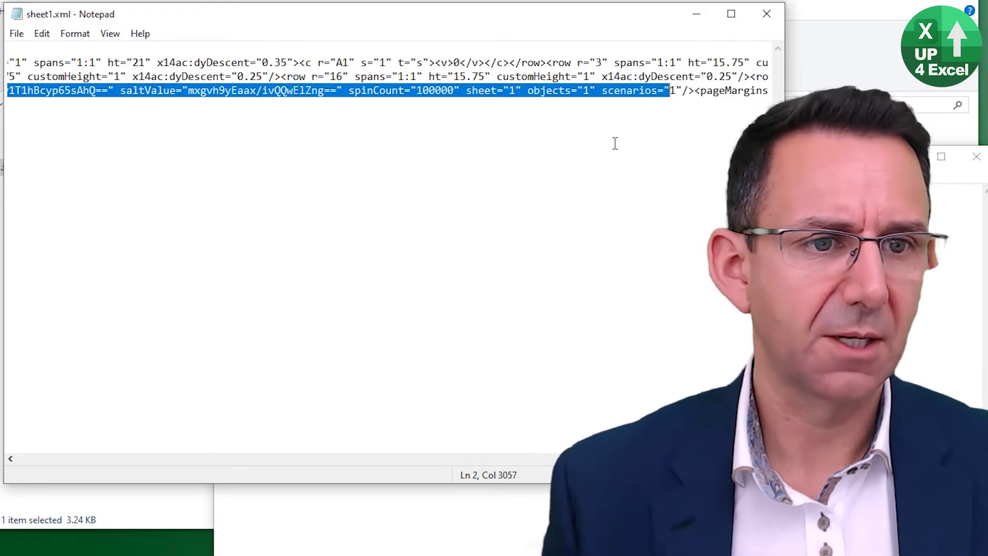
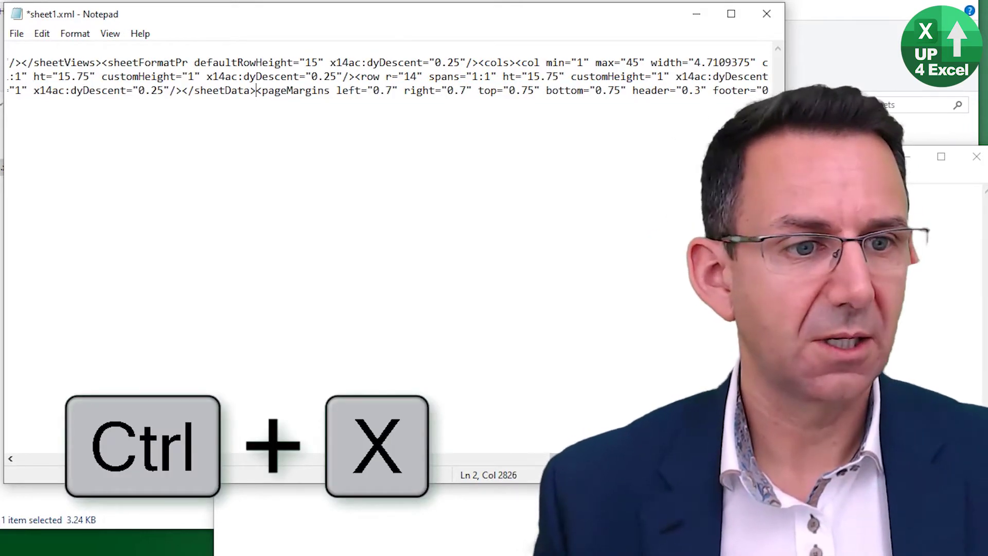
- Paste the cut sheetProtection tag into the untitled note, then select '<pageMargins' in sheet1.xml
key(alt+Tab)
key(ctrl+v)
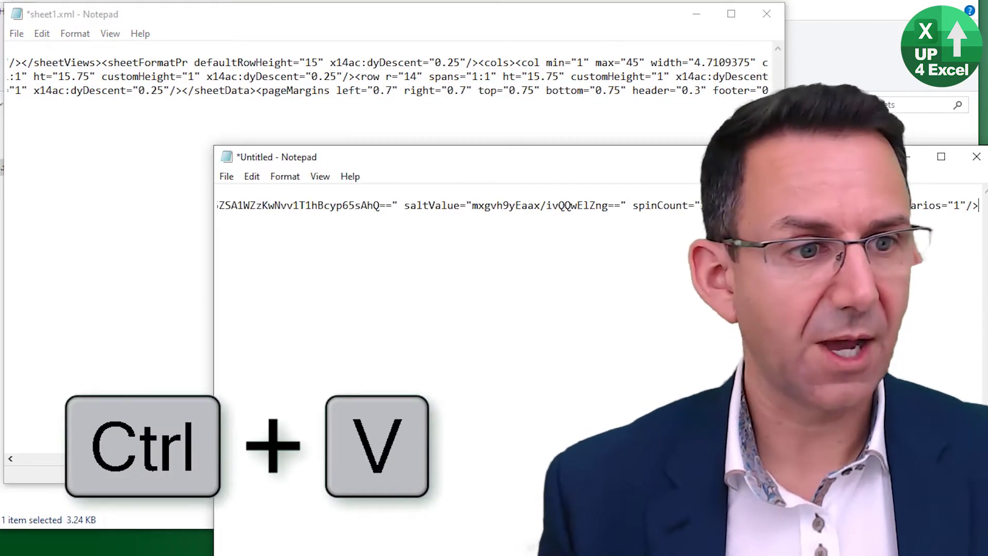
key(Return)
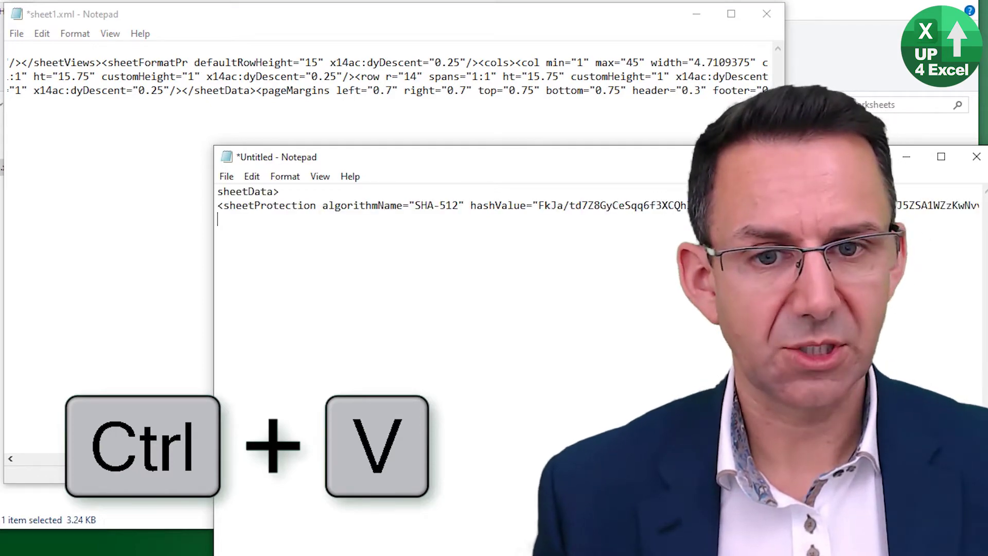
key(alt+Tab)
drag(257, 92, 332, 94)
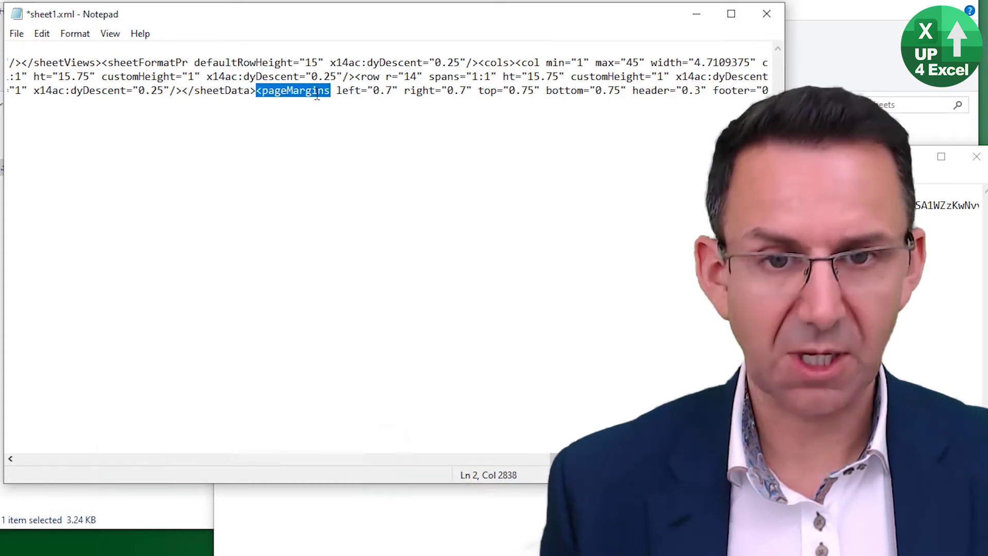
- Copy '<pageMargins' into the untitled note below the sheetProtection tag
key(ctrl+c)
key(alt+Tab)
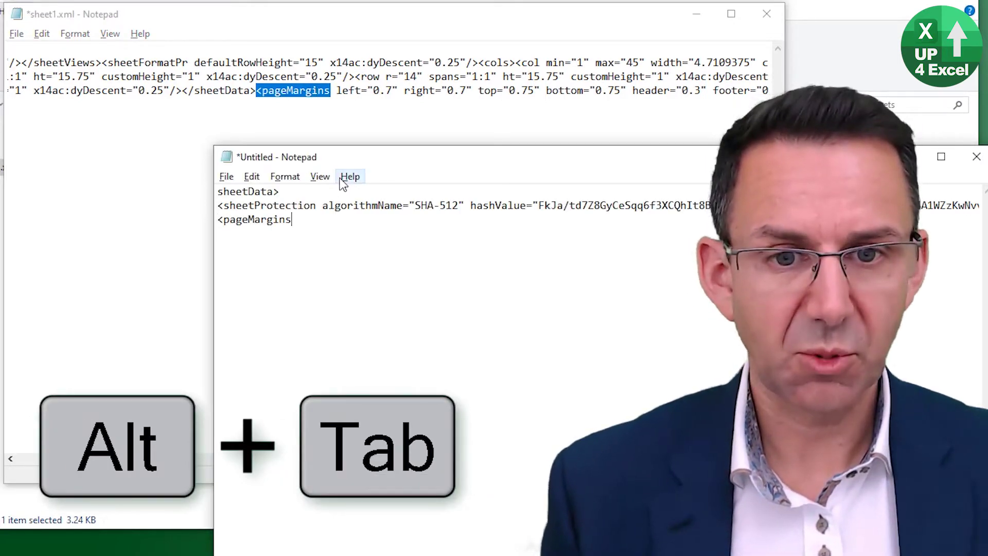
key(ctrl+v)
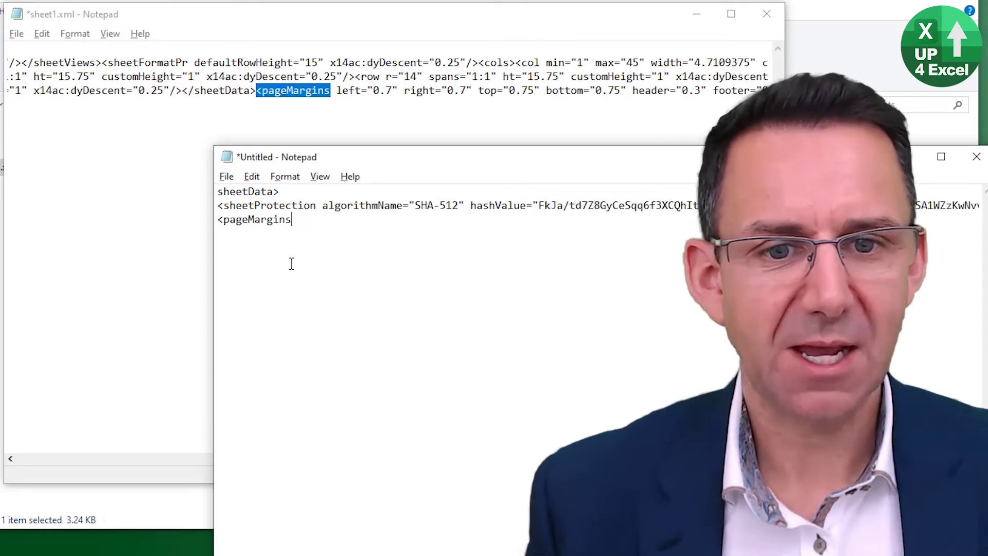
- Close sheet1.xml, saving the edited file
click(274, 116)
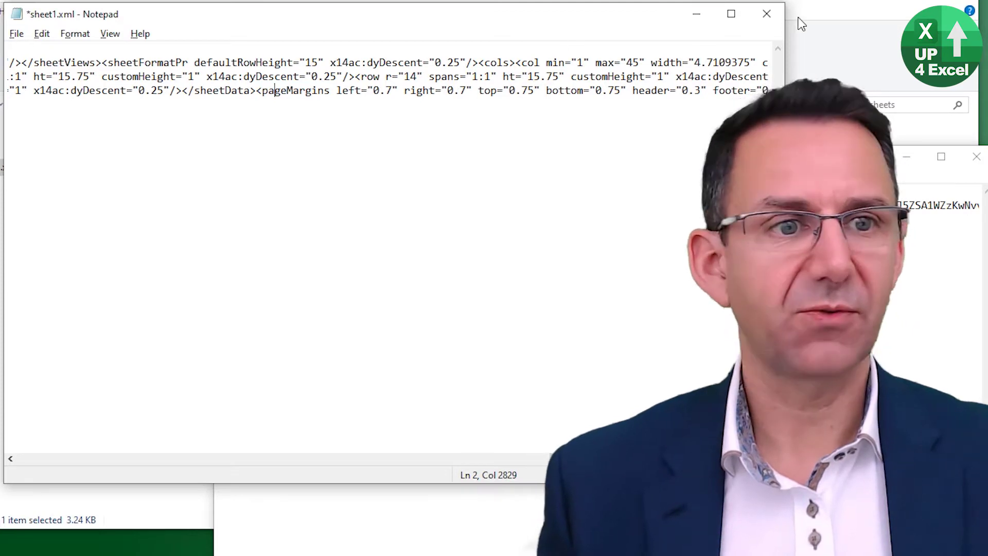
click(766, 14)
click(298, 259)
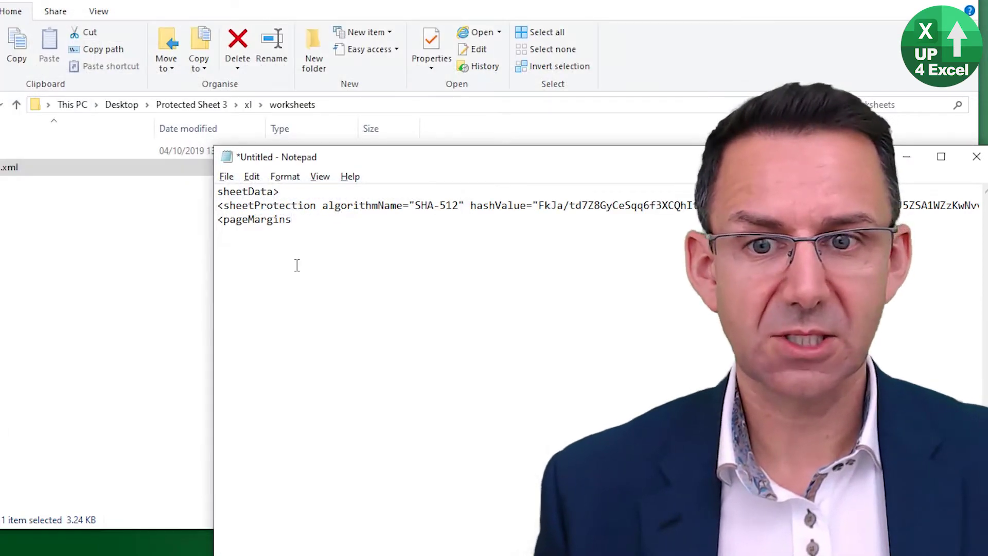
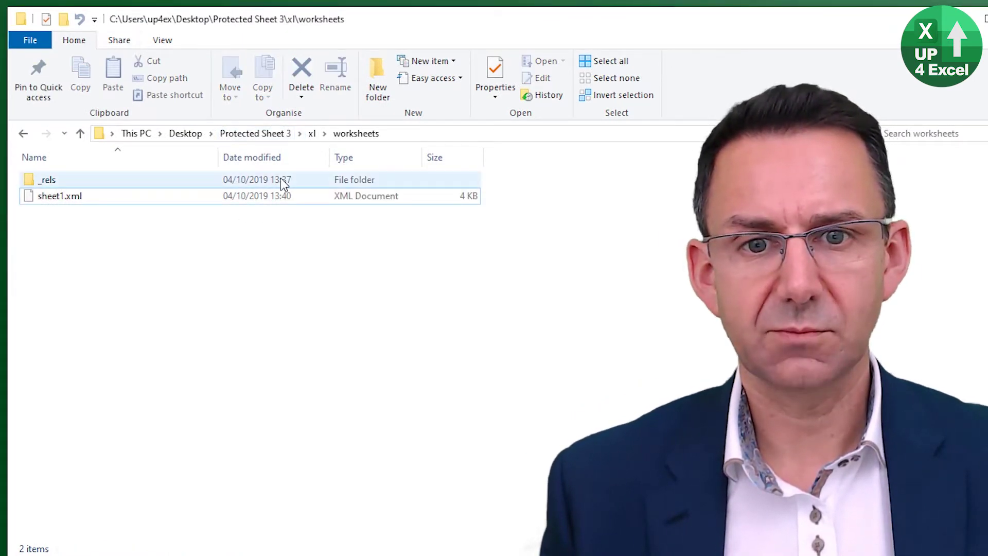
- Return to the Protected Sheet 3 folder and select its four items: _rels, docProps, xl and [Content_Types].xml
click(250, 135)
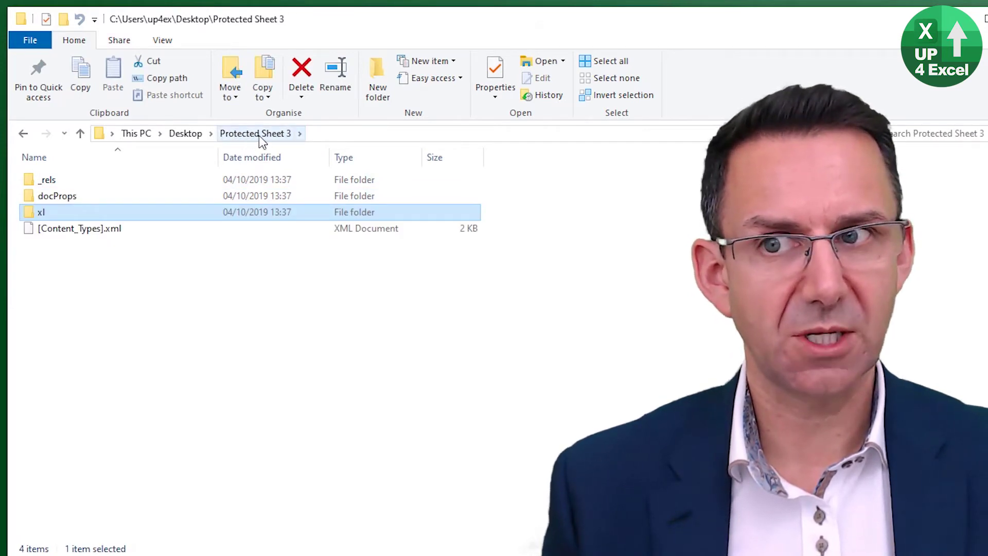
drag(141, 253, 30, 174)
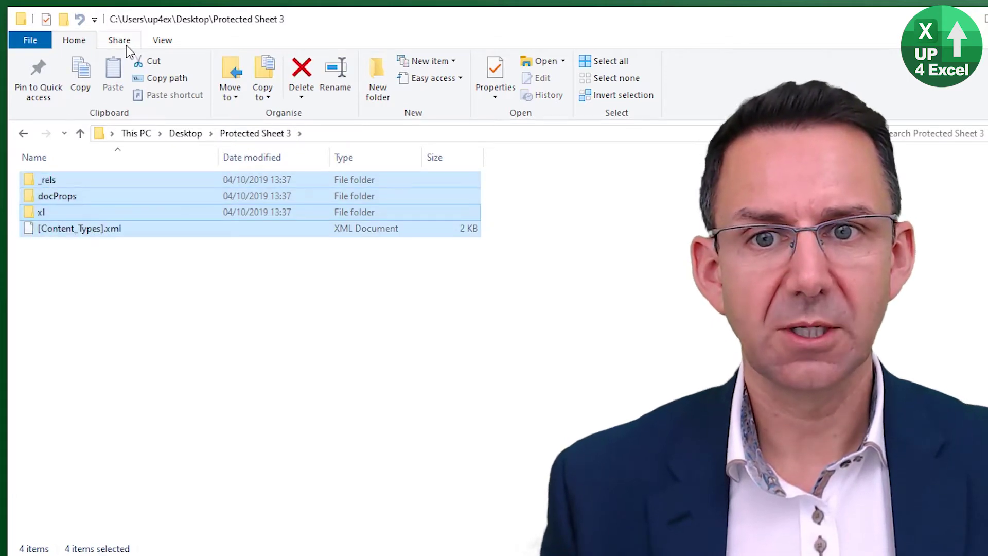
- Zip the four items from the Share tab into Unprotected 3.xlsx, accepting the extension change
click(123, 42)
click(92, 84)
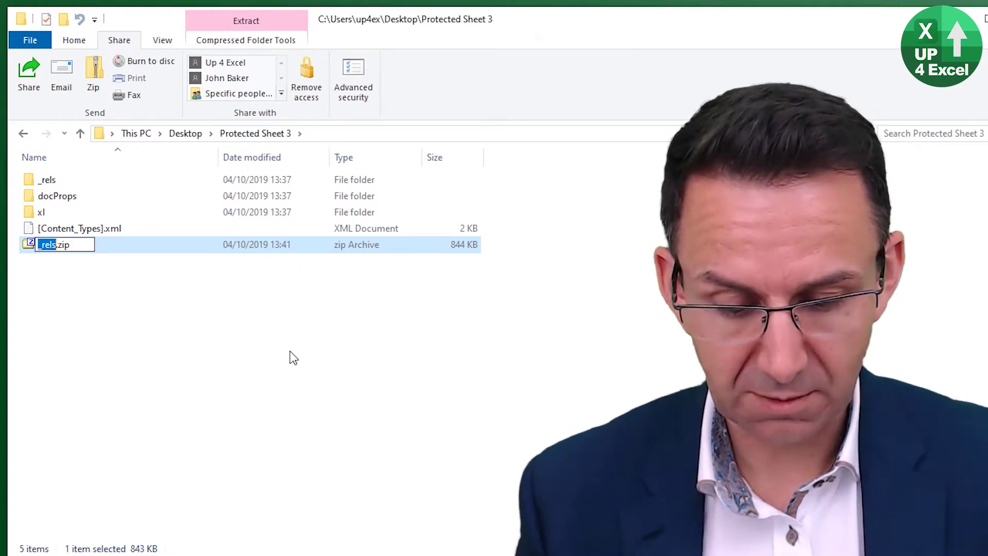
text(Unprot)
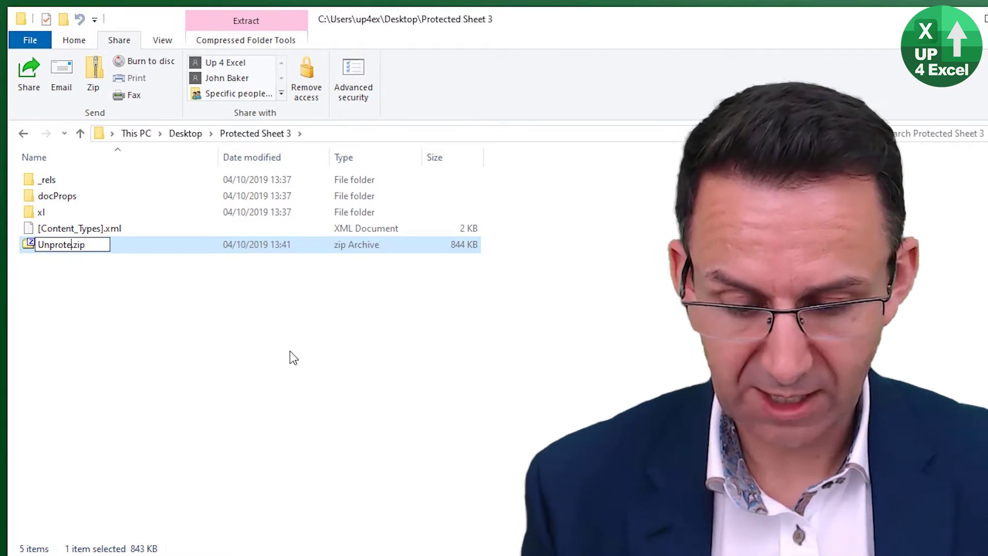
text(ected 3.)
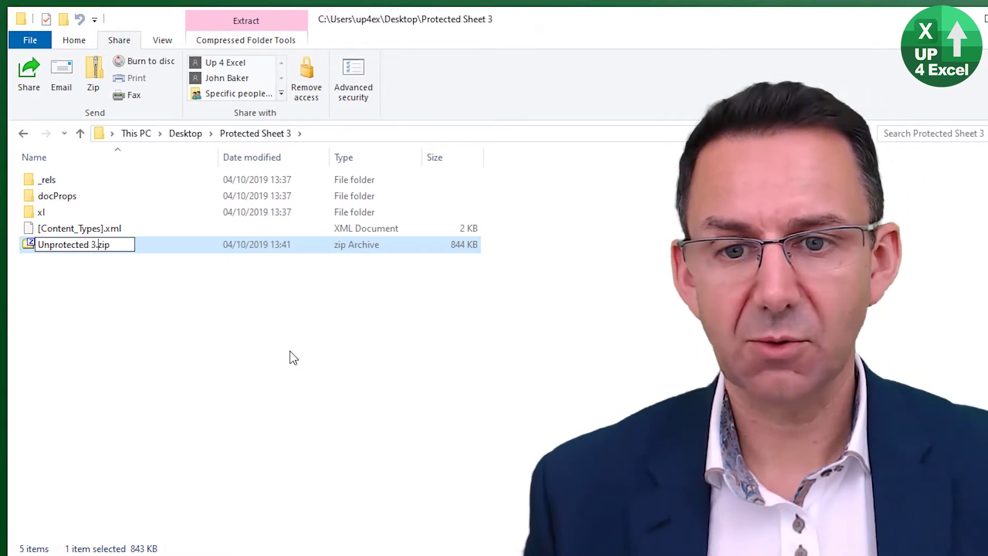
text(xlsx)
key(Return)
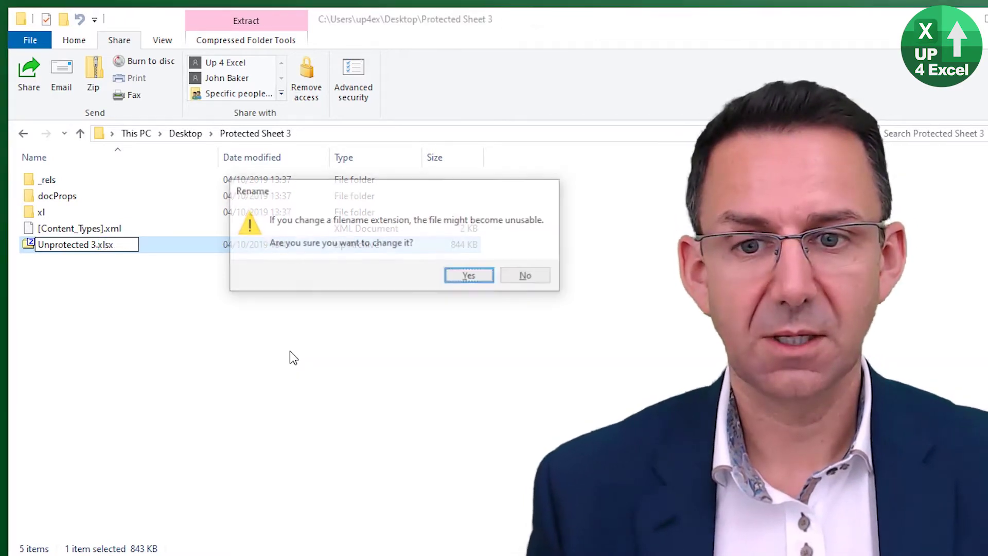
key(Return)
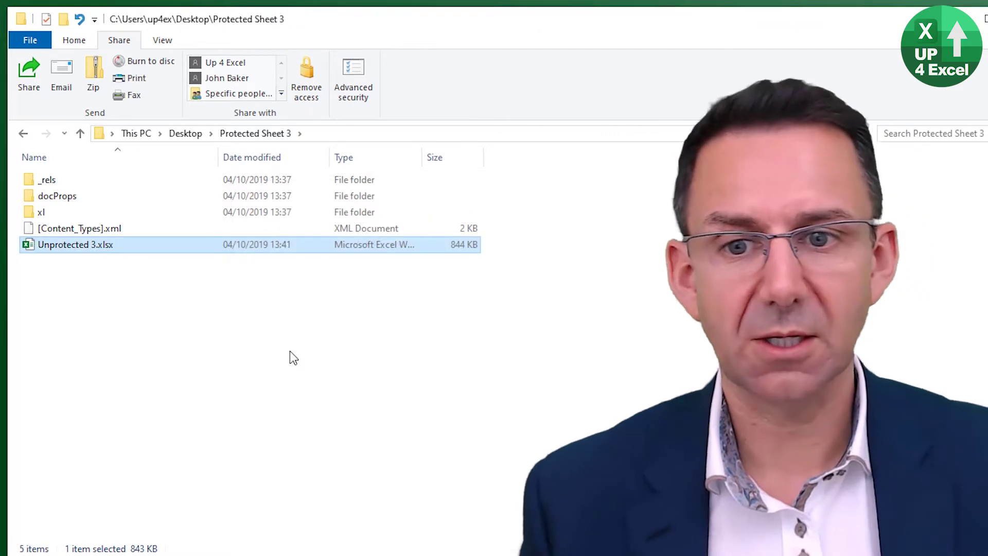
- Move Unprotected 3.xlsx to the desktop, open it in Excel, test editing in L1, then select AA2:AJ10
drag(83, 252, 249, 77)
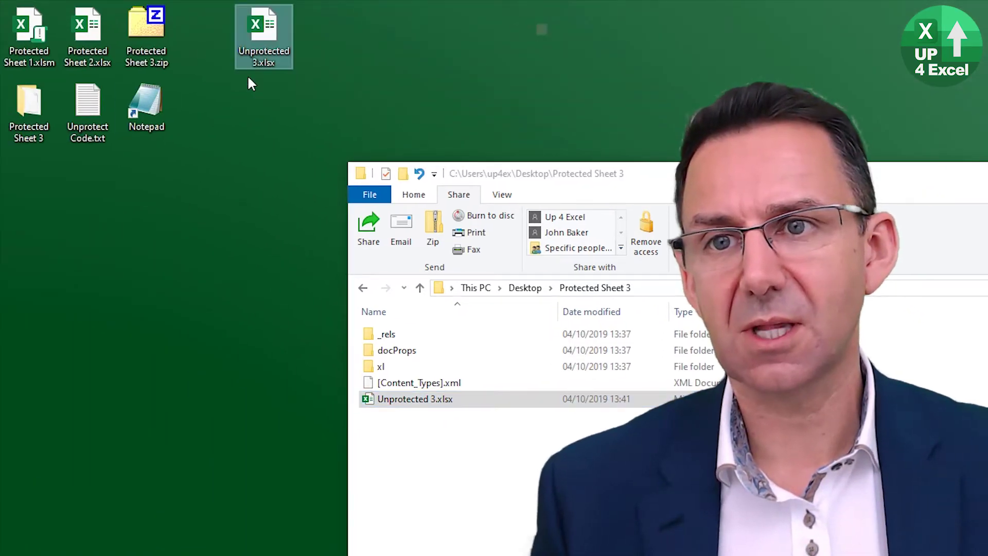
double_click(267, 49)
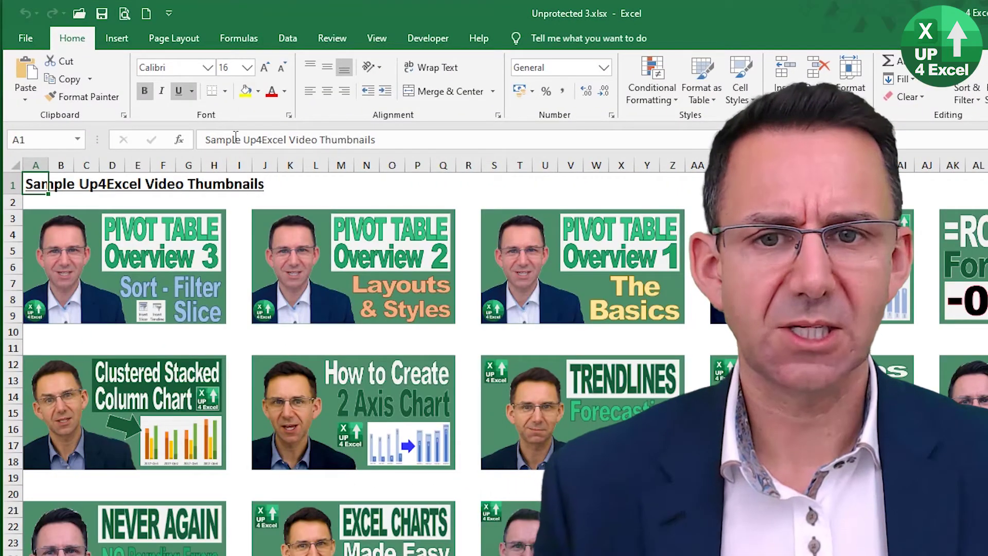
click(315, 186)
text(s)
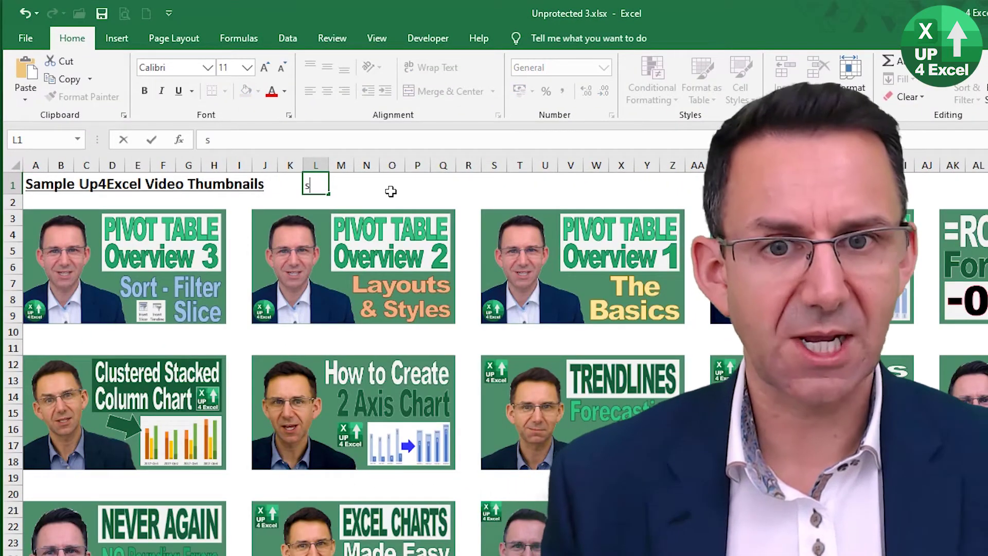
key(Return)
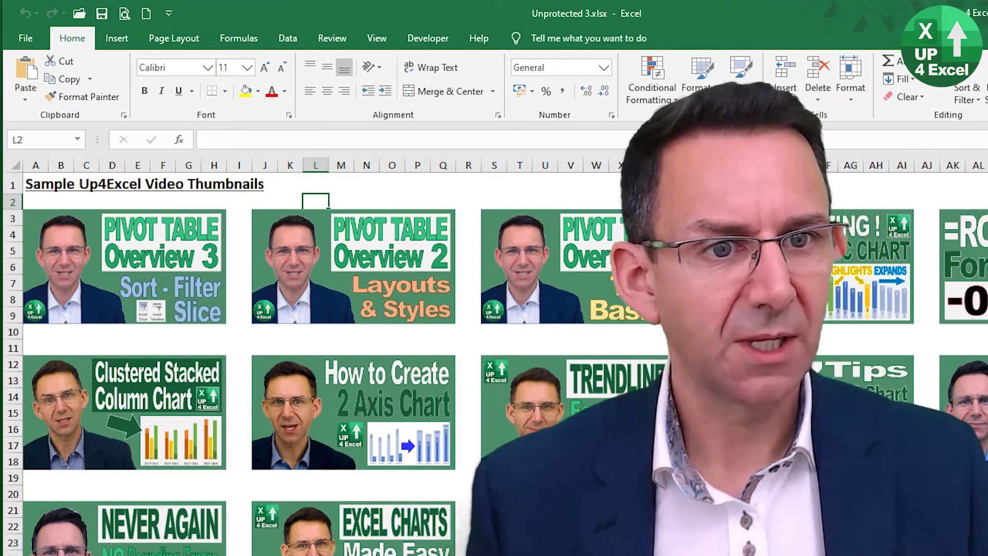
drag(689, 198, 917, 331)
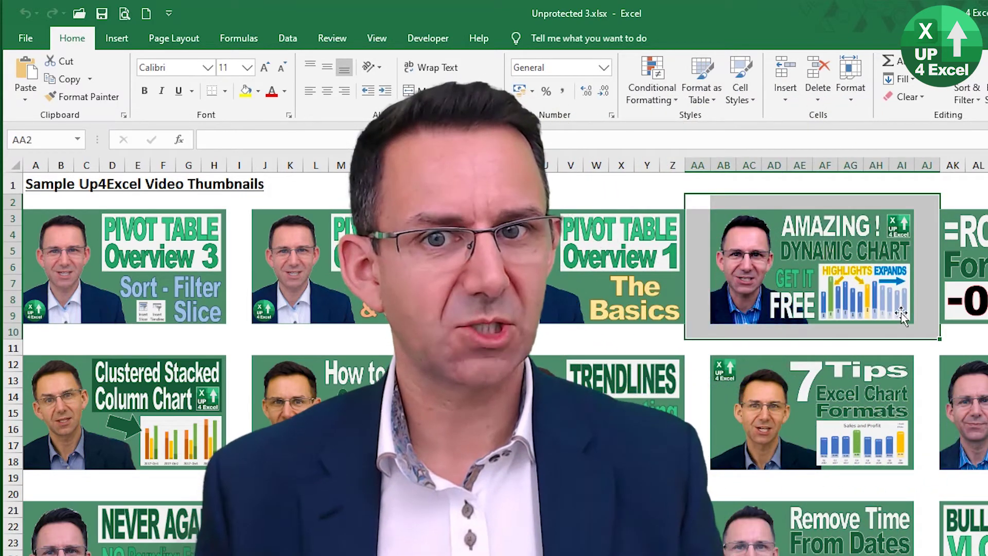
- Fill AA2:AJ10 yellow and enter the caption 'Check This Video Out' in AB2
click(245, 92)
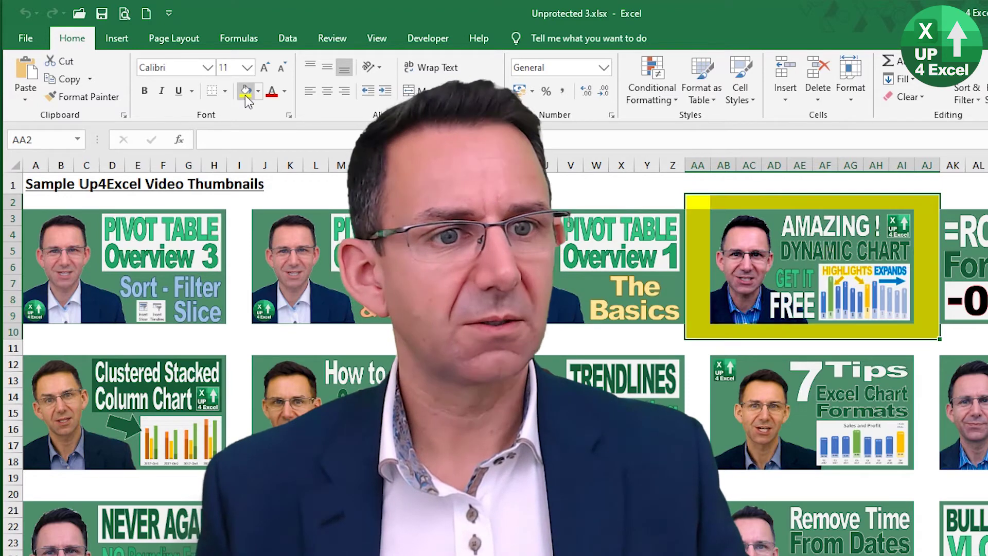
click(741, 201)
key(Left)
text(Check This Video )
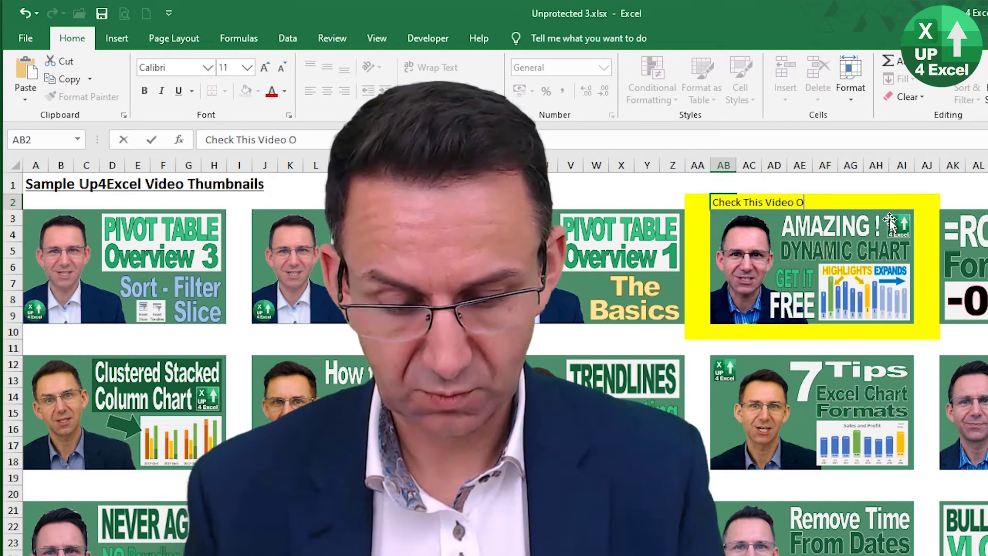
text(Out)
key(ctrl+Return)
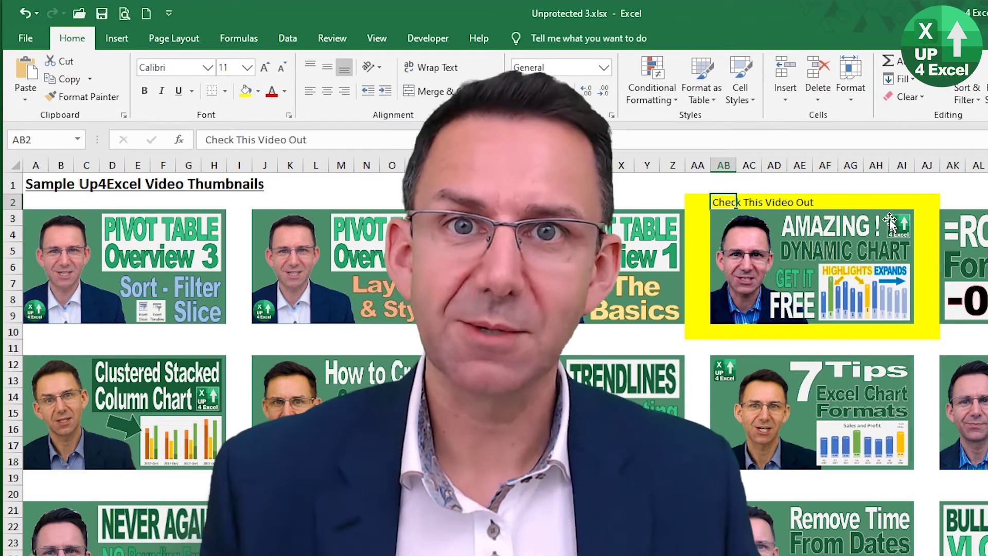
- Enlarge the caption to size 20, then view the sheet protection options and close them unprotected
click(264, 71)
click(263, 71)
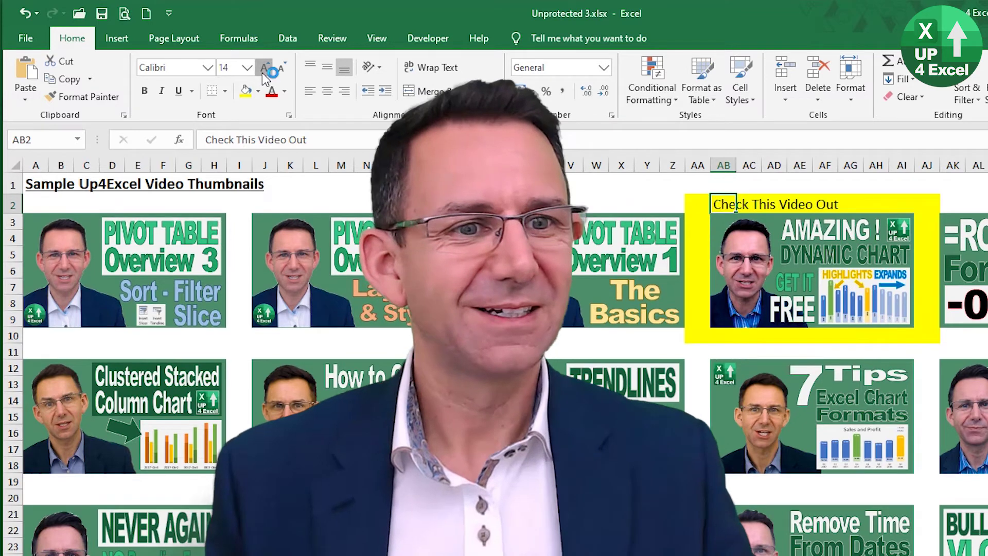
click(262, 71)
click(263, 71)
click(260, 71)
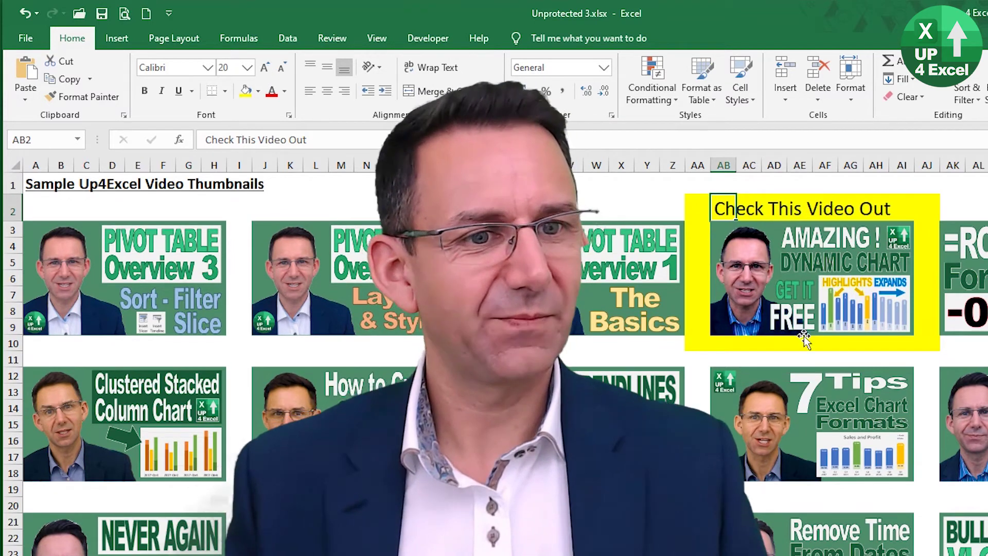
click(916, 211)
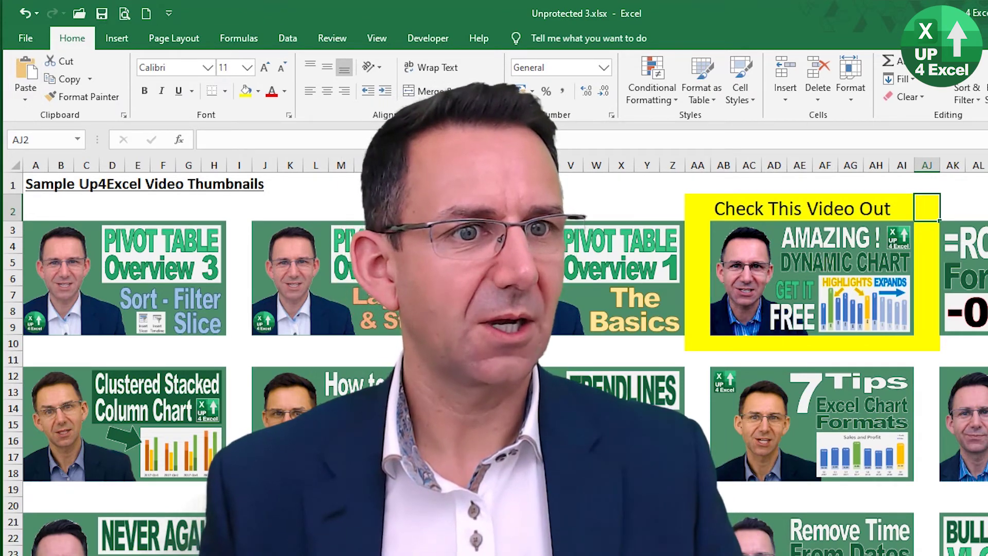
click(849, 88)
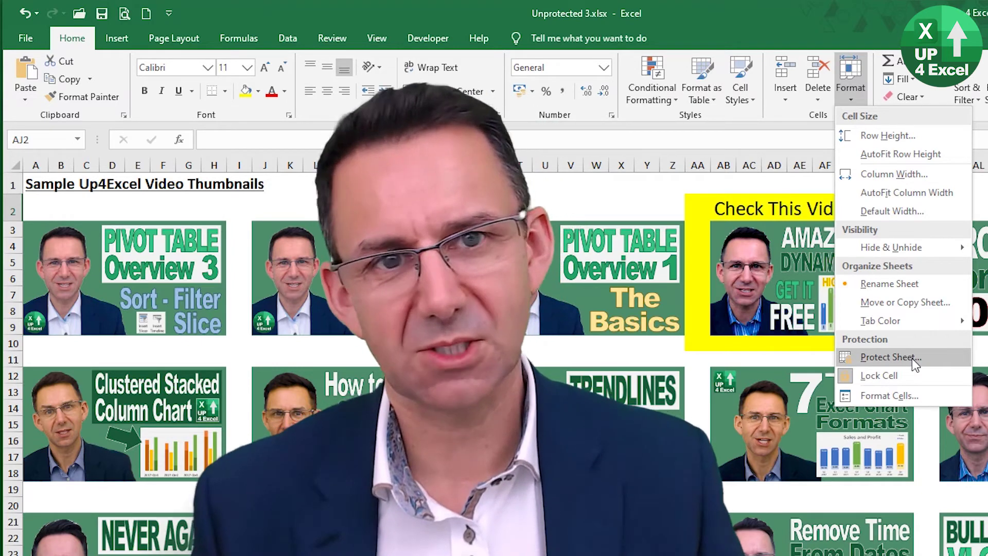
click(671, 215)
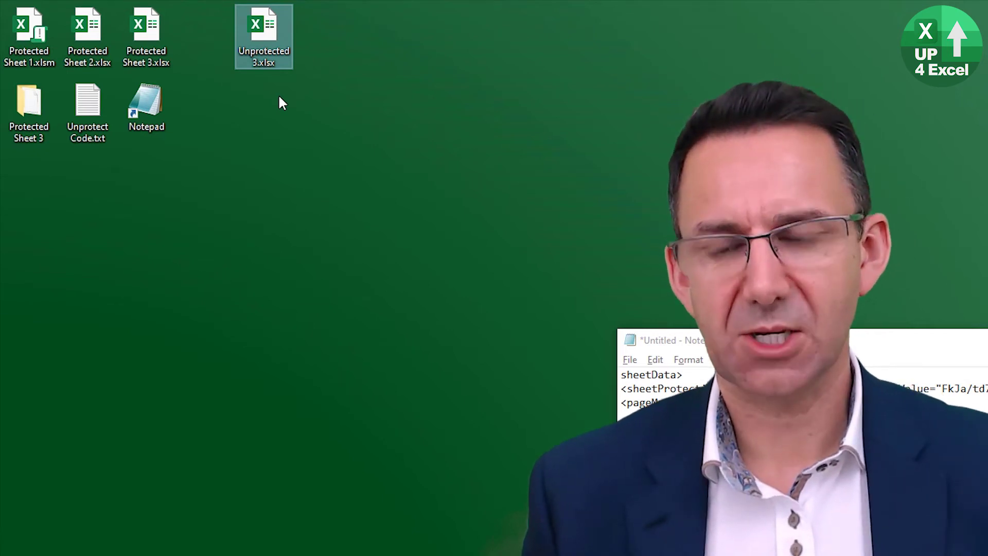
- Rename Unprotected 3.xlsx to Unprotected 3.zip, accepting the extension change warning
key(F2)
key(Right)
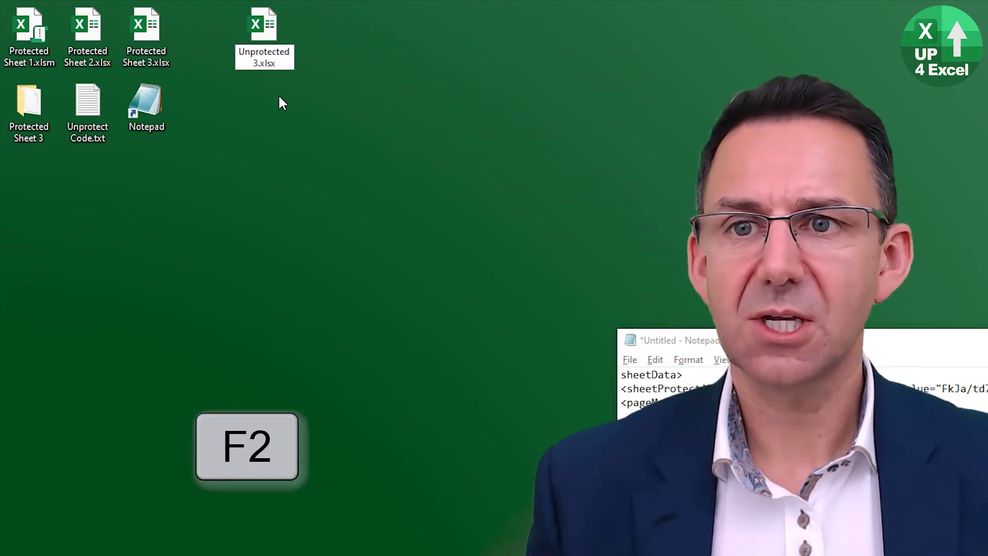
key(ctrl+shift+Right)
text(.zip)
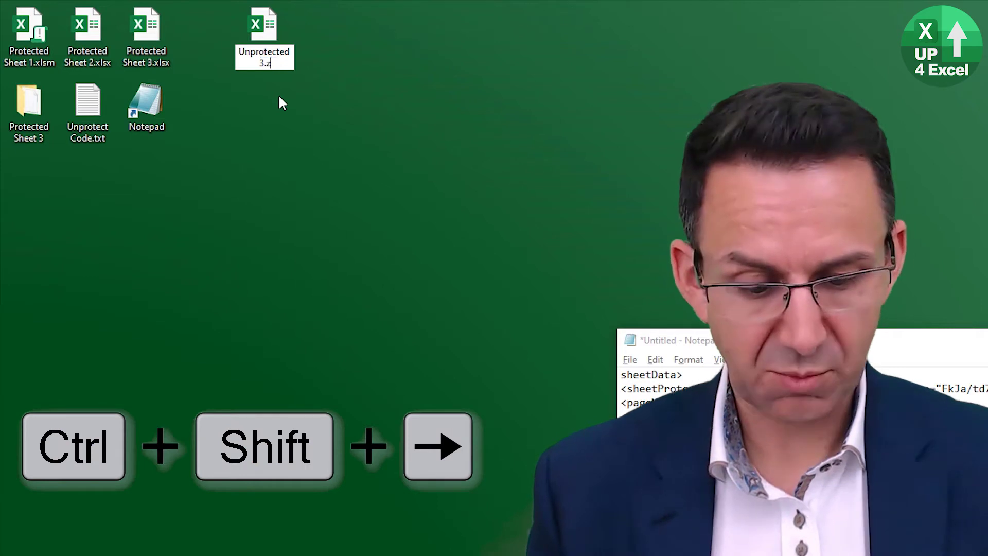
key(Return)
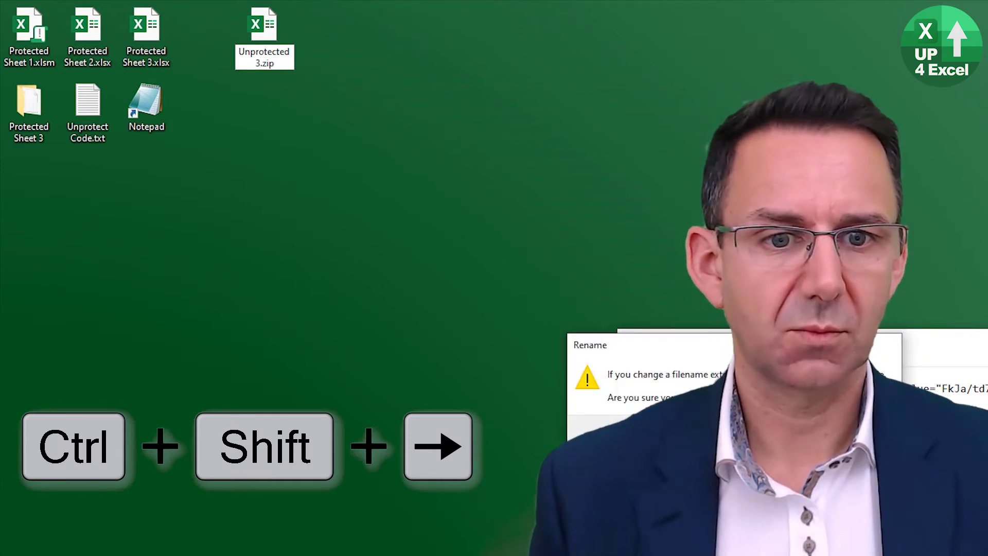
key(Return)
- Open Unprotected 3.zip with Windows Explorer to view its contents
right_click(276, 31)
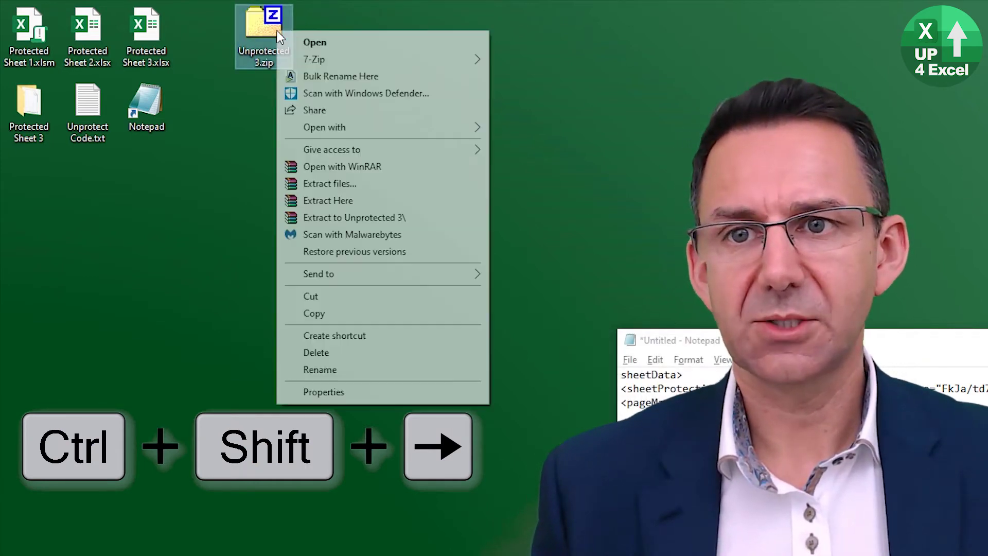
mouse_move(396, 123)
click(579, 145)
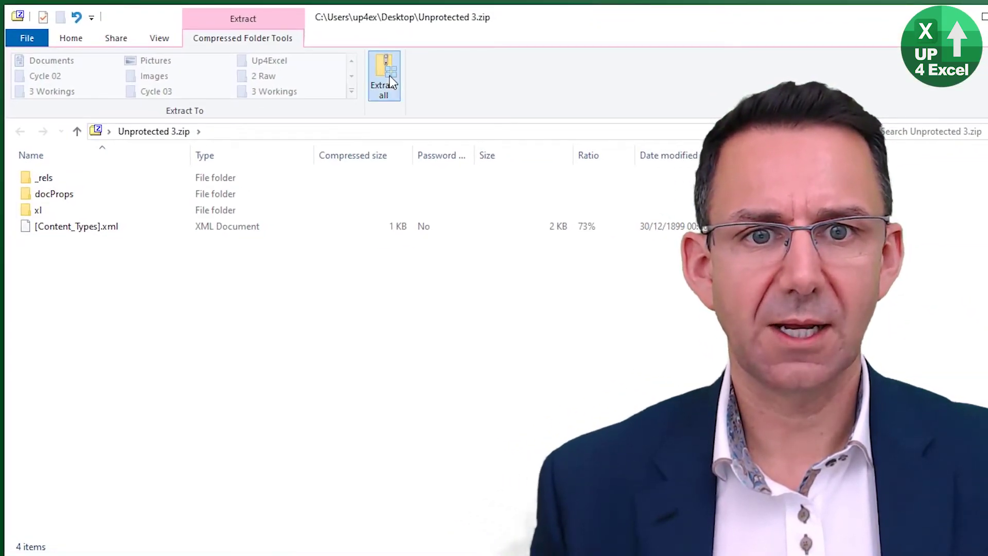
- Extract the archive into an Unprotected 3 folder and browse to xl\worksheets
click(389, 82)
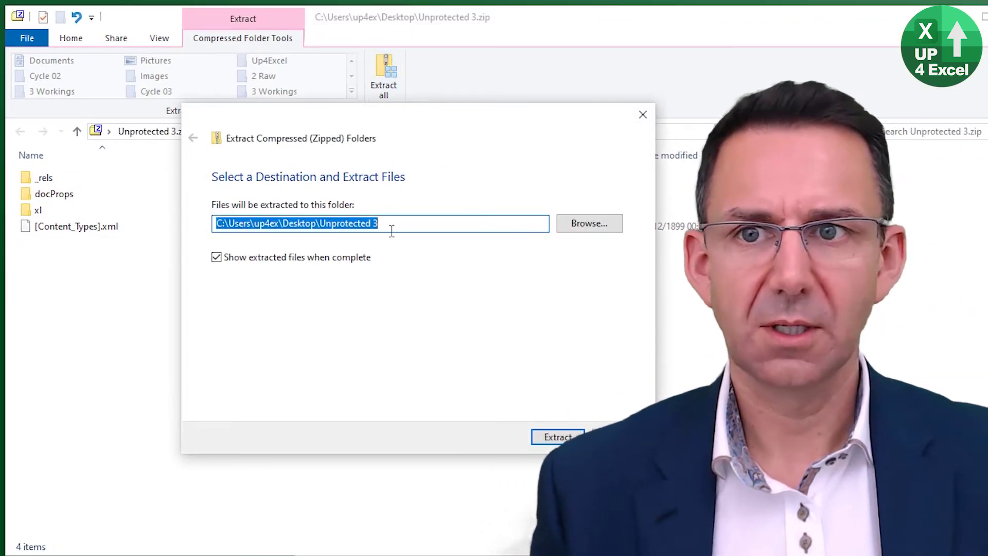
click(558, 438)
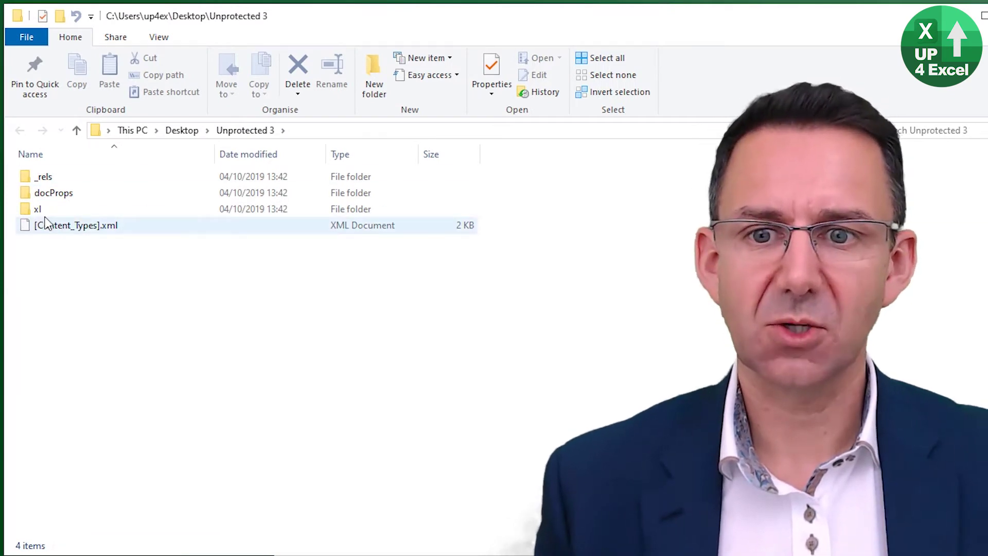
double_click(39, 210)
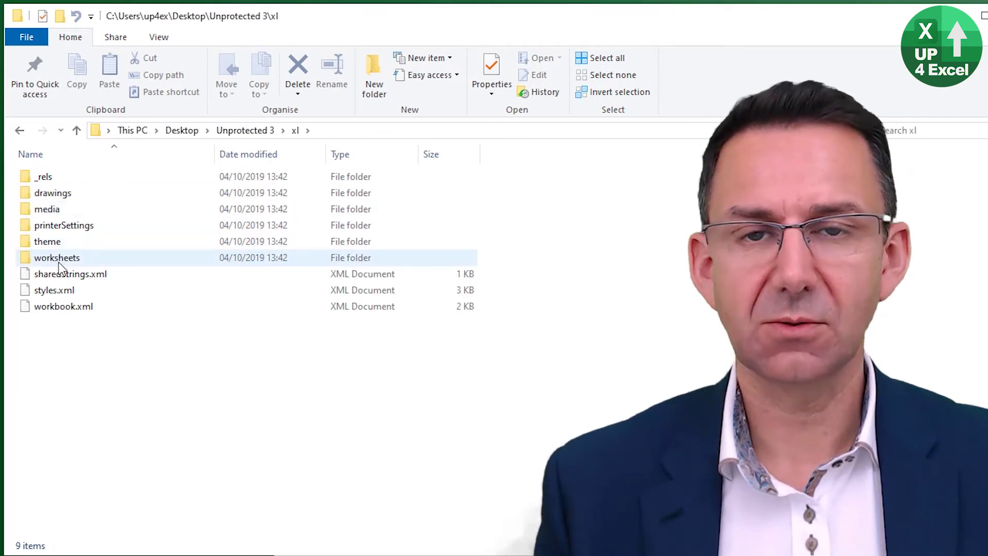
double_click(58, 260)
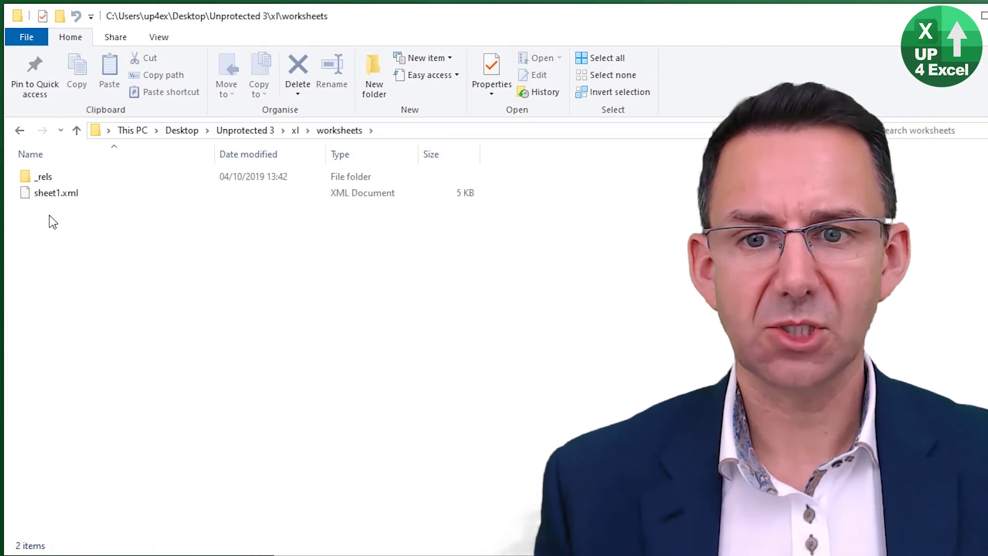
- Open sheet1.xml for editing in Notepad
click(67, 200)
right_click(65, 198)
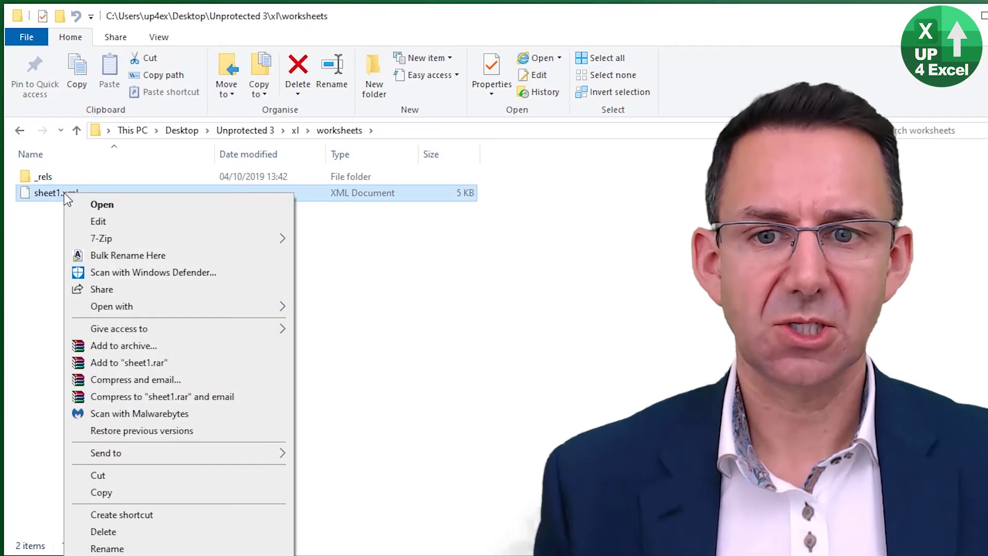
click(110, 225)
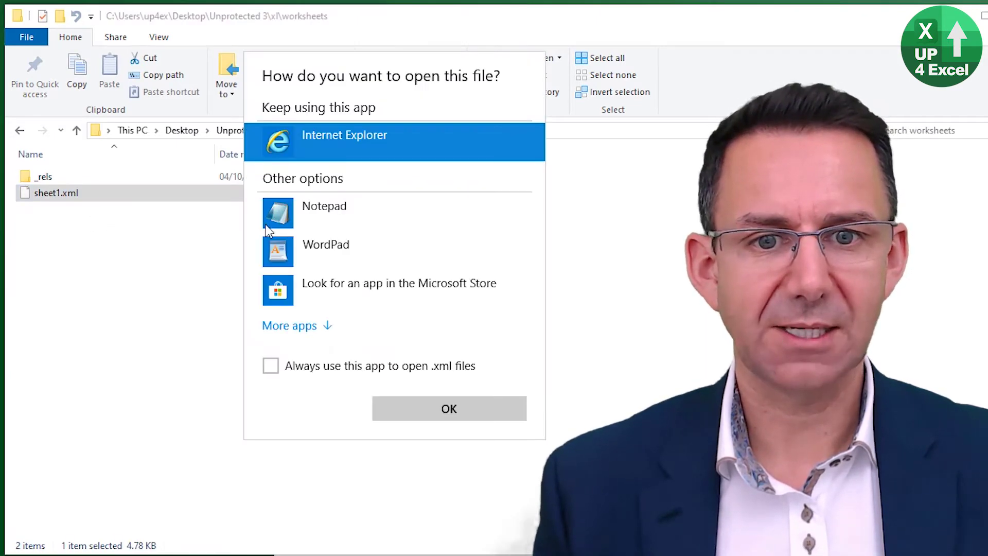
click(284, 214)
click(455, 412)
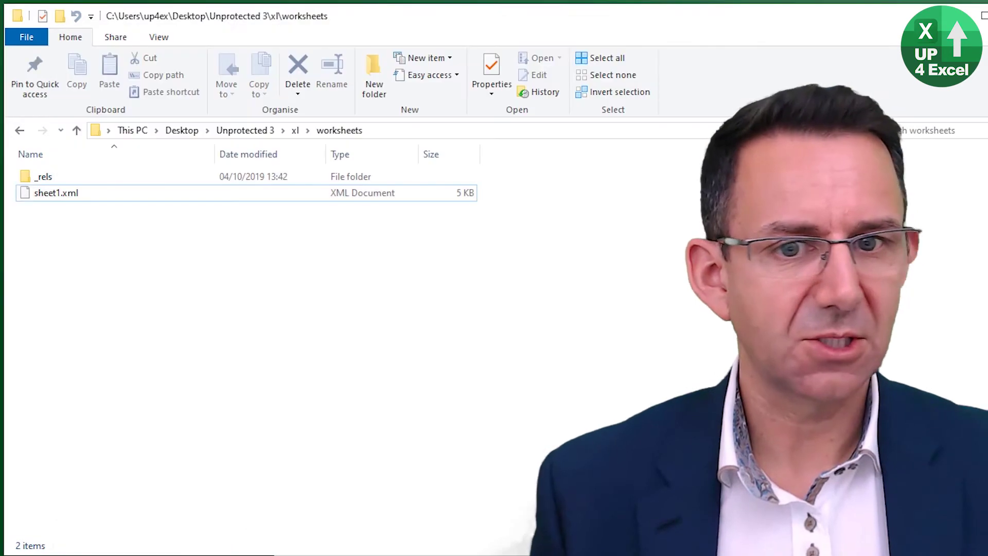
- Search sheet1.xml in Notepad for 'protect' and confirm no match is found
key(alt+Tab)
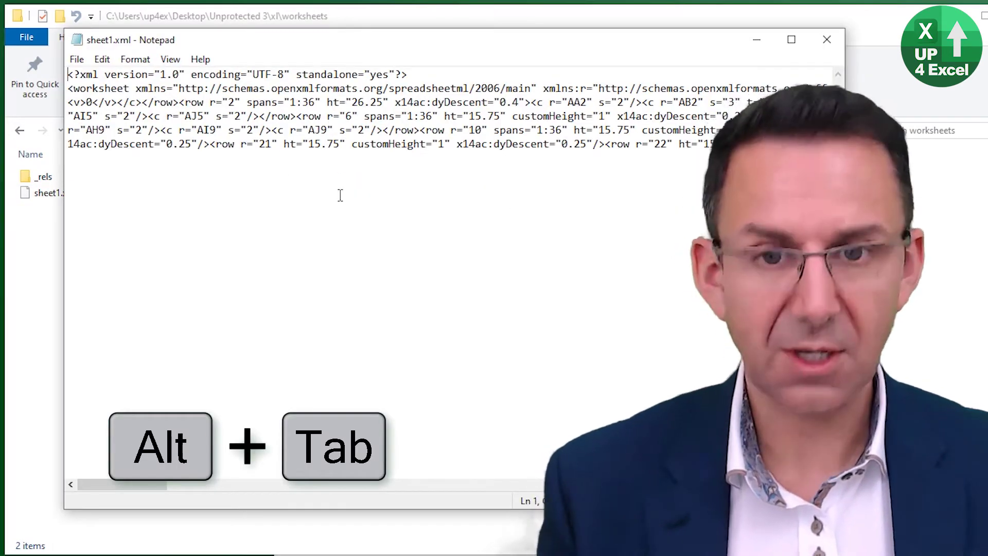
key(ctrl+f)
click(341, 198)
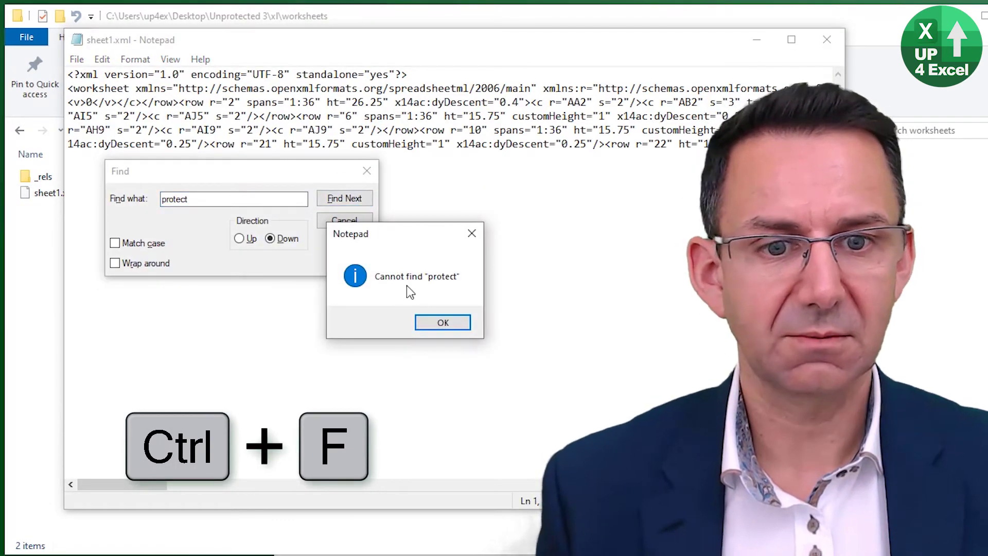
click(449, 329)
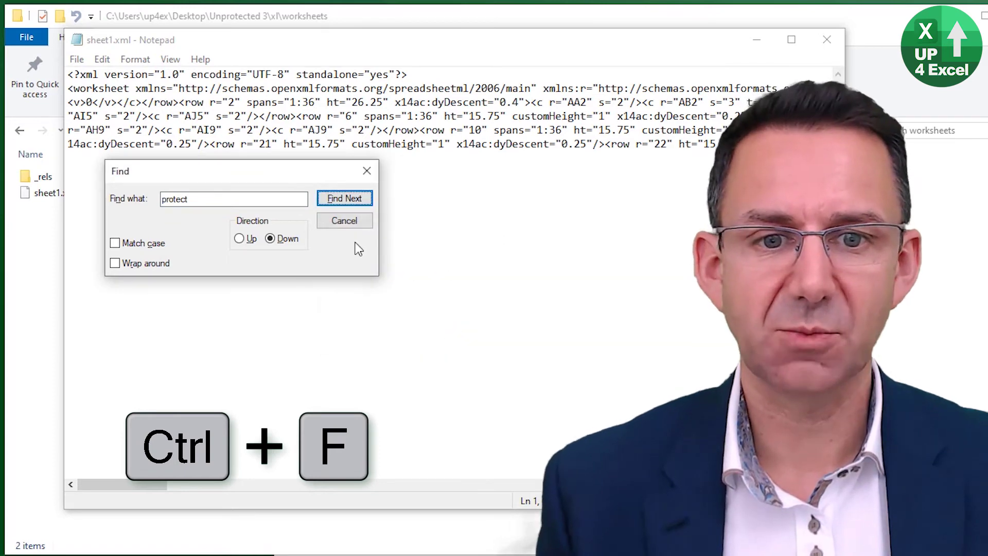
click(357, 225)
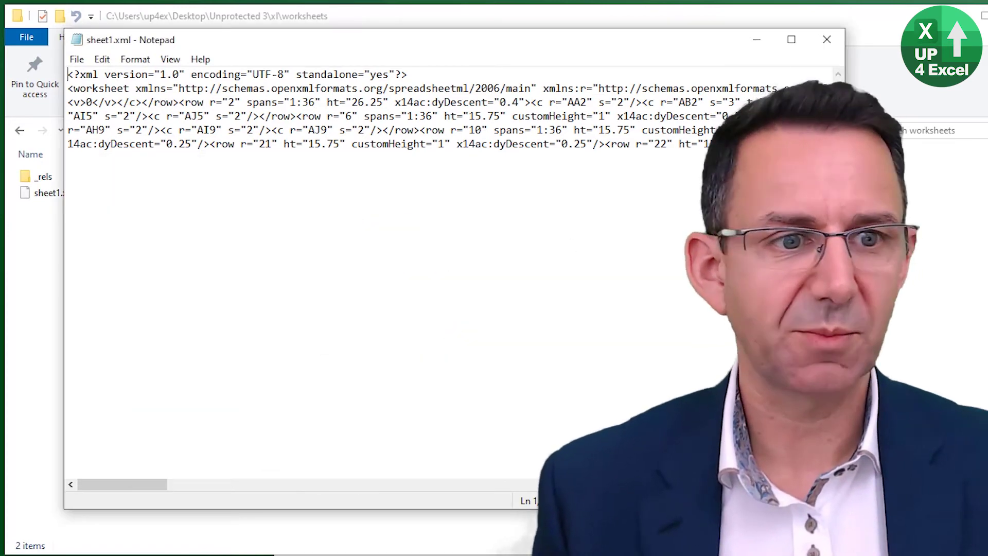
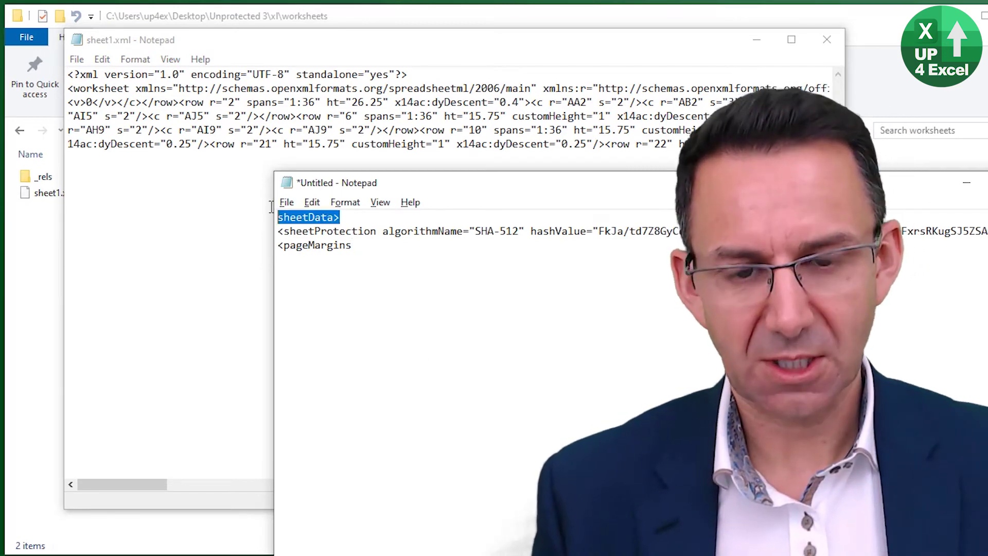
- Search sheet1.xml for the 'sheetData>' text copied from the Untitled notes, reaching the first match
key(ctrl+c)
key(alt+Tab)
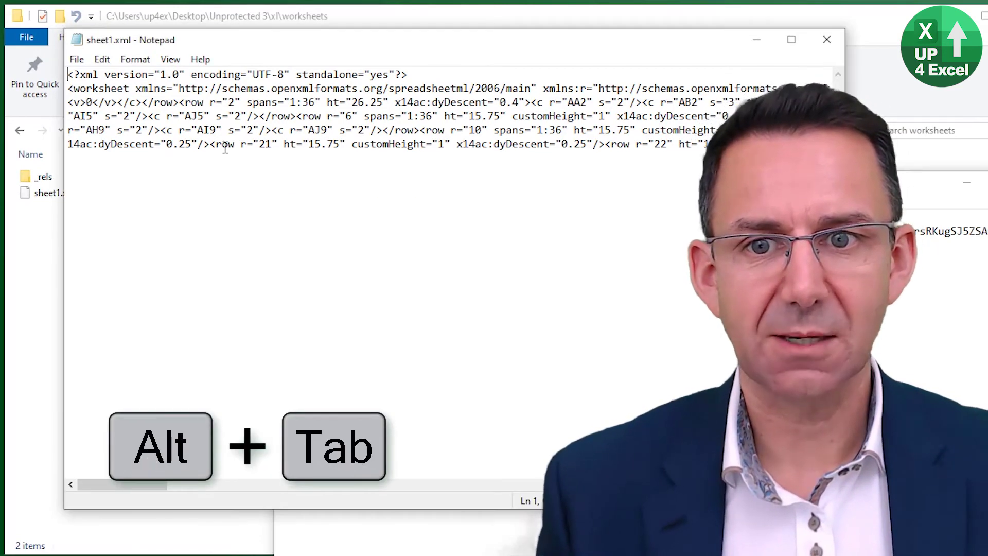
key(ctrl+f)
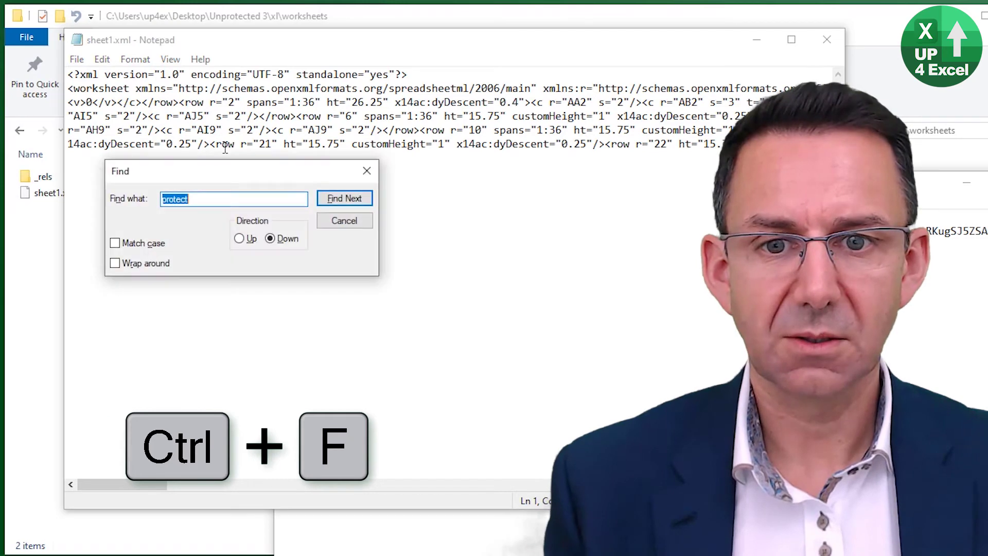
key(ctrl+v)
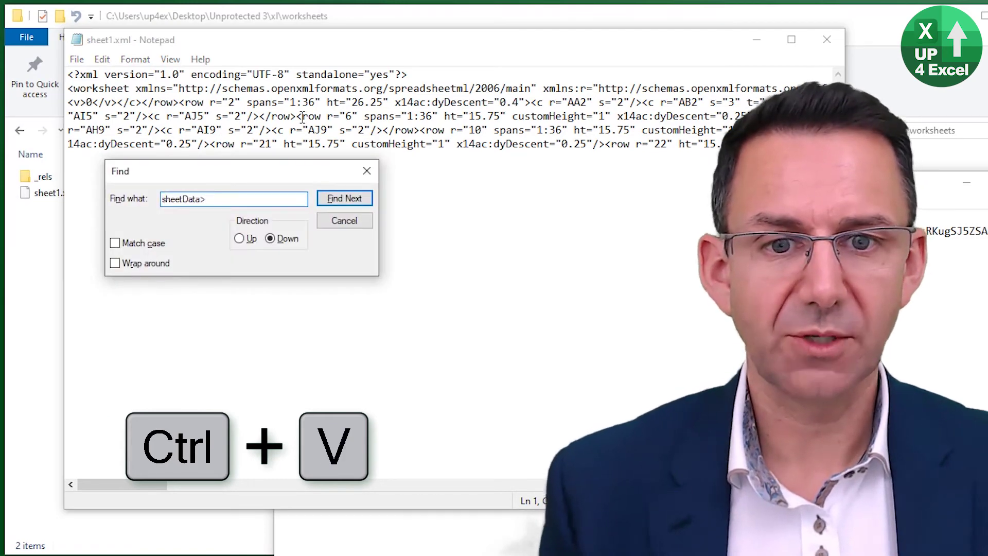
key(Return)
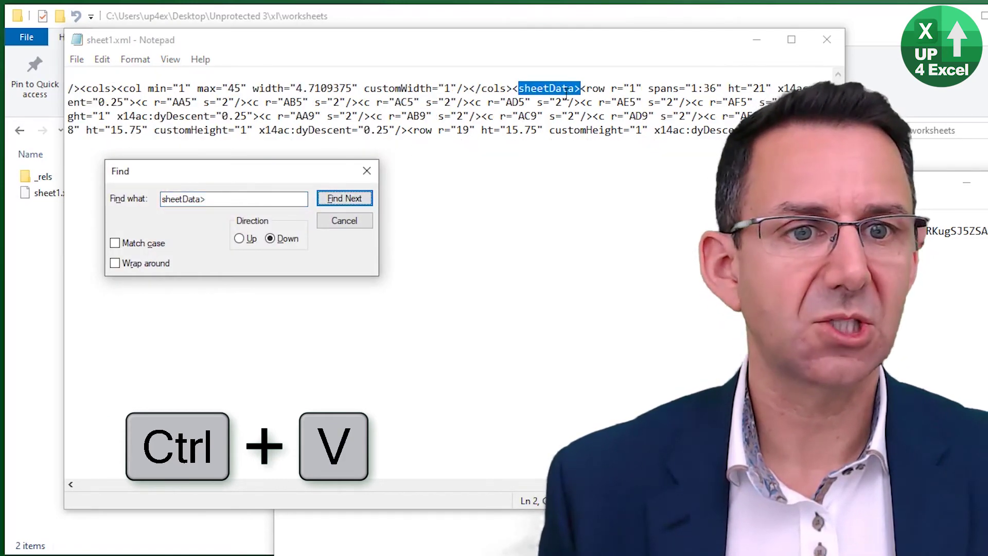
- Advance the search to the closing </sheetData> tag before <pageMargins, then close the search
key(alt+Tab)
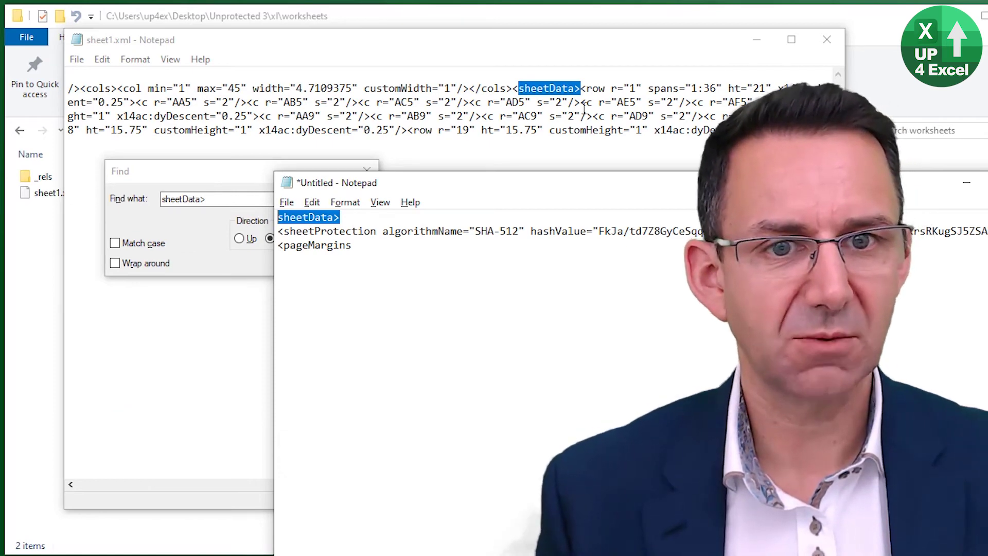
key(alt+Tab)
click(354, 199)
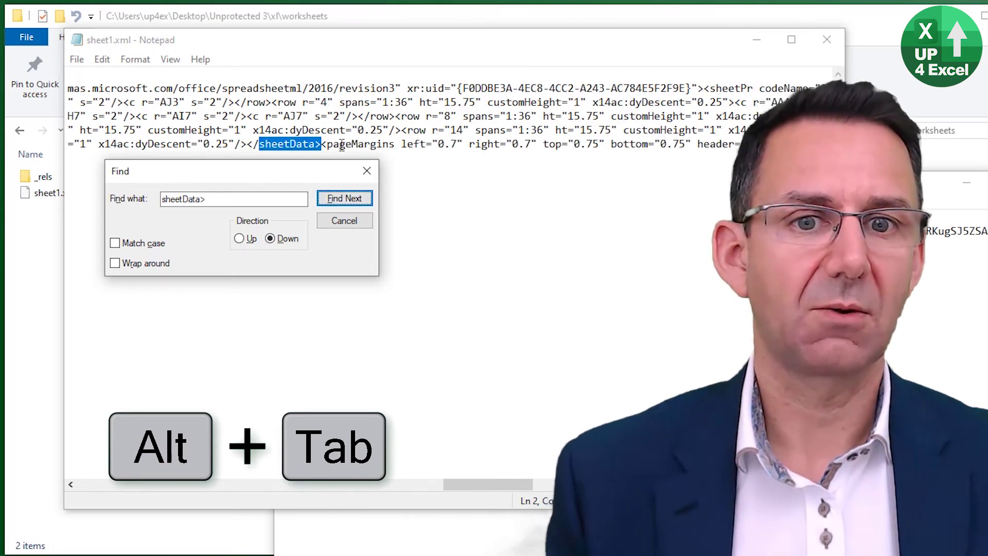
key(alt+Tab)
key(alt+Tab)
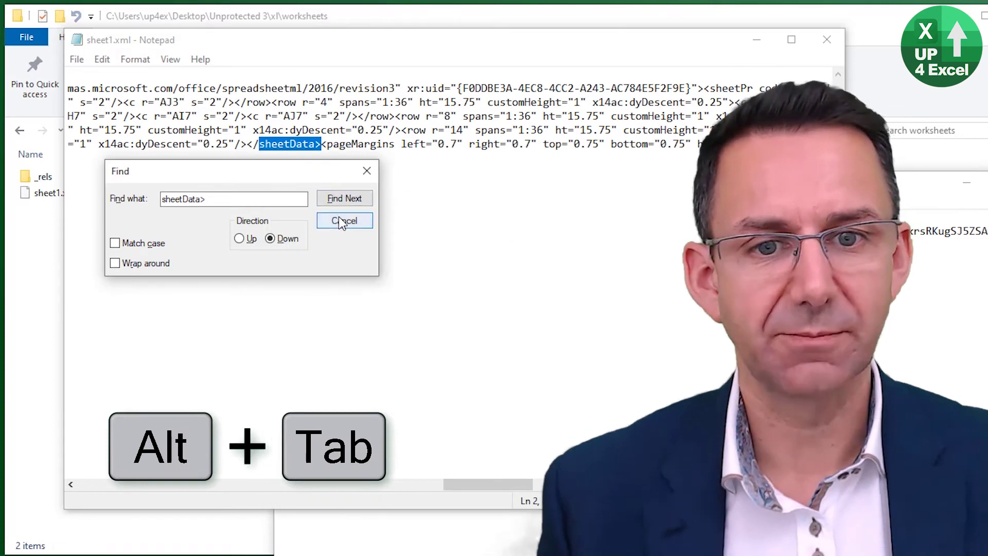
click(343, 221)
- Put the cursor right after </sheetData> in sheet1.xml and bring the Untitled notes forward
click(321, 145)
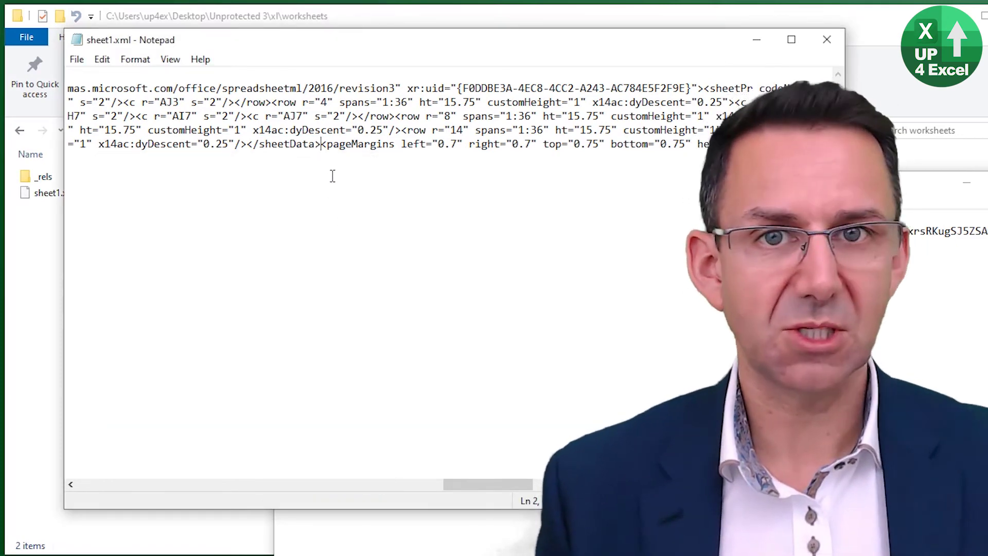
key(alt+Tab)
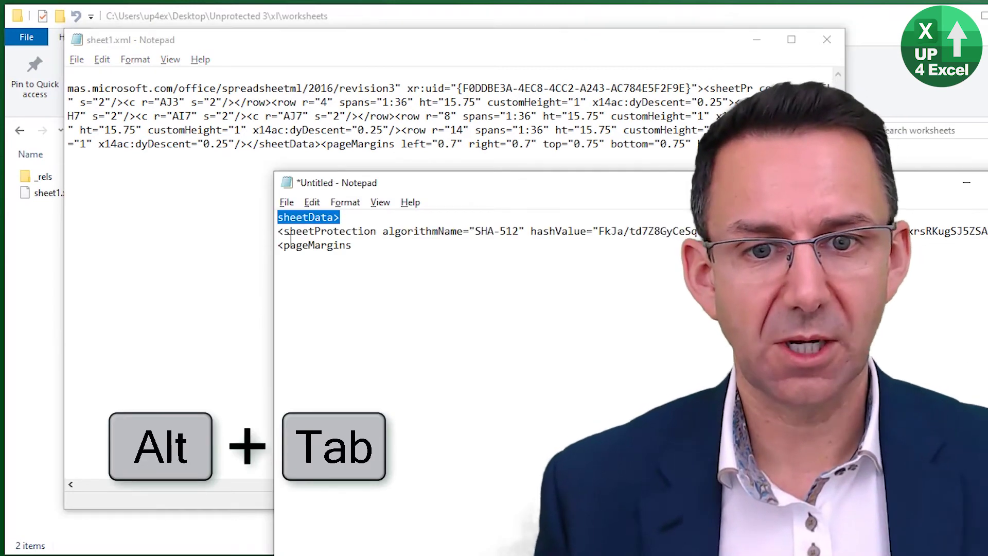
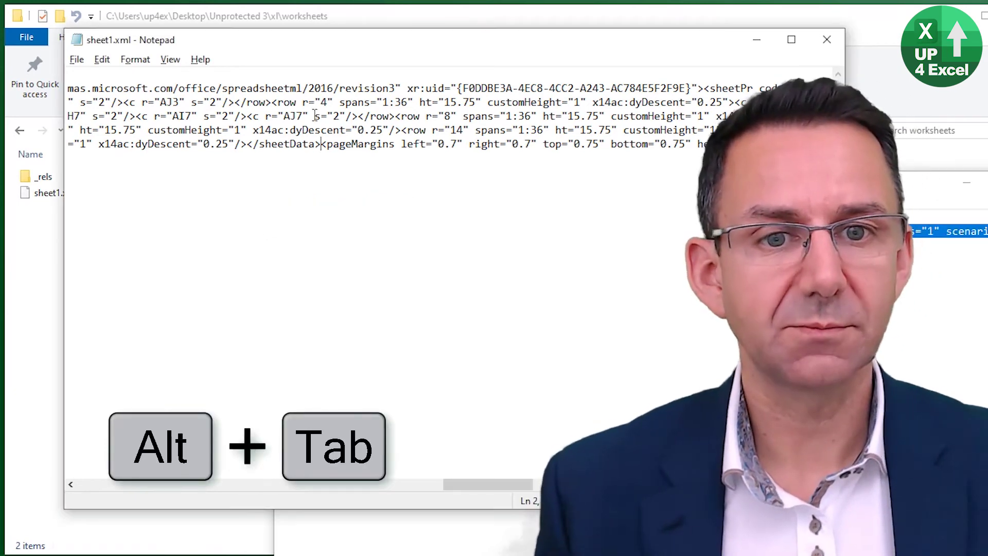
- Paste the copied sheetProtection element ahead of <pageMargins in sheet1.xml, then close Notepad saving the changes
key(ctrl+v)
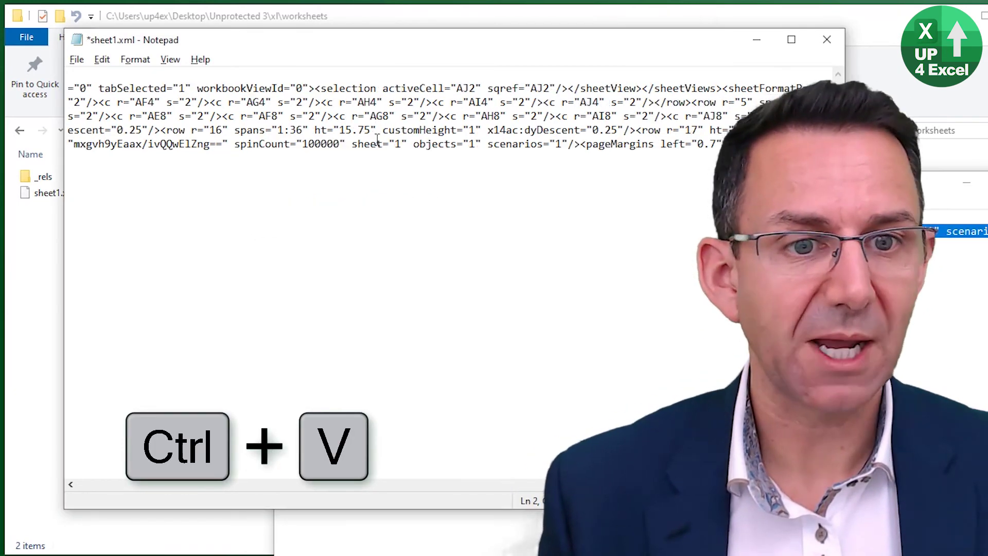
click(826, 41)
click(356, 285)
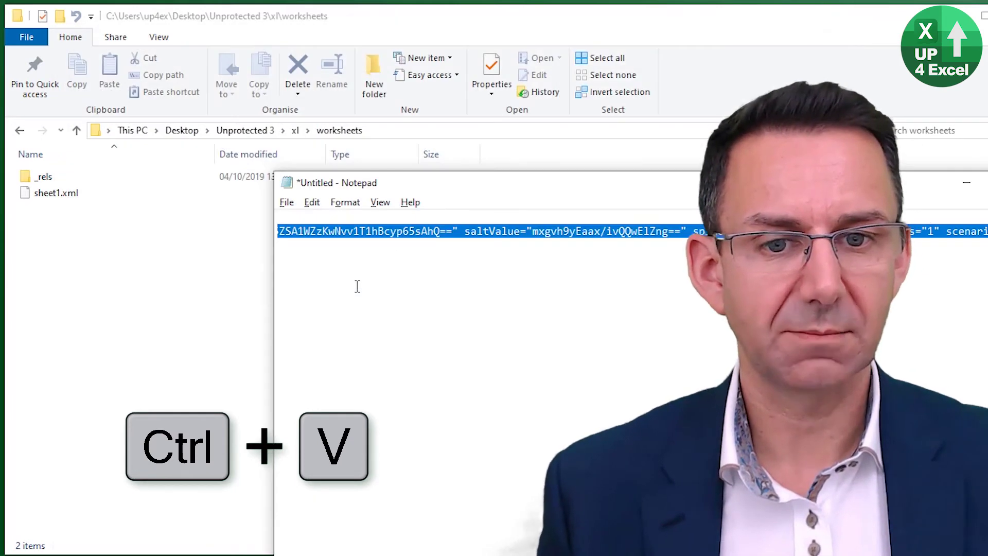
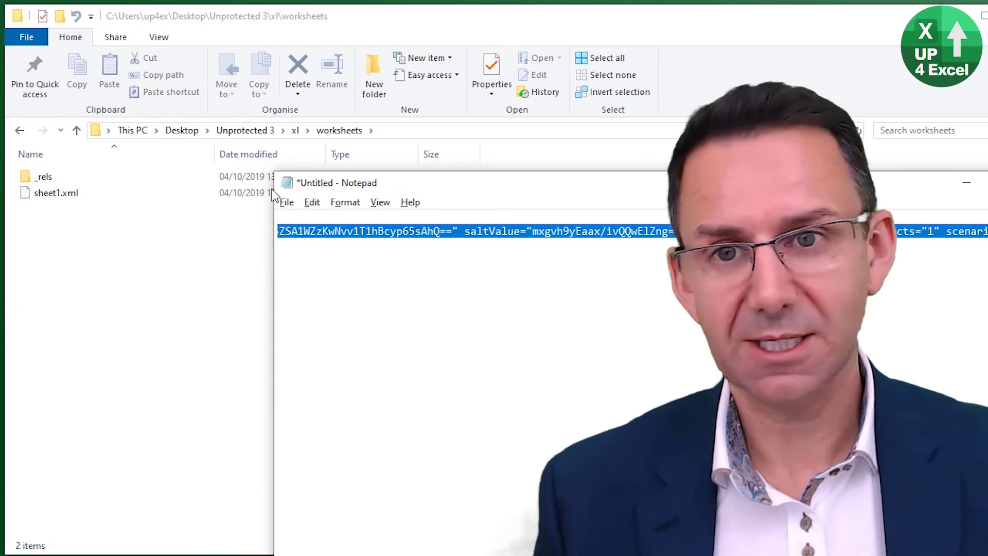
- Back in the Unprotected 3 folder, zip all four extracted workbook items into _rels.zip
click(165, 25)
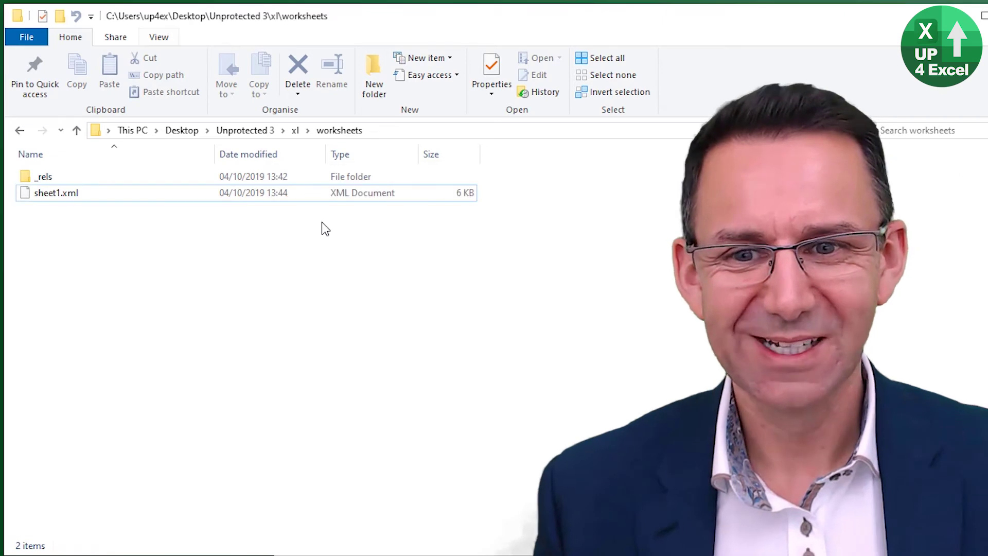
click(249, 131)
drag(127, 268, 13, 172)
click(118, 38)
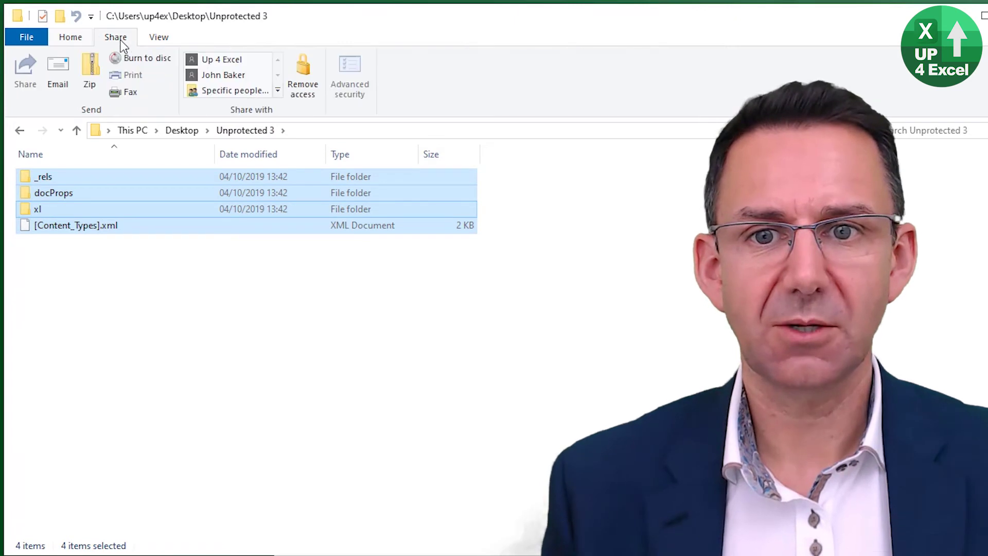
click(101, 74)
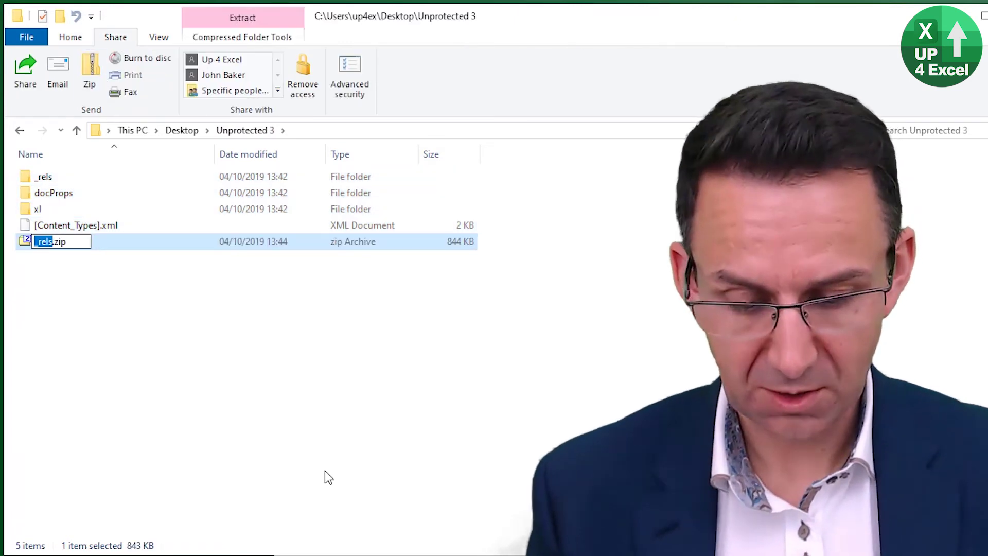
- Rename the new zip archive to Reprotected.xlsx, replacing the zip extension with xlsx
text(Reprotected)
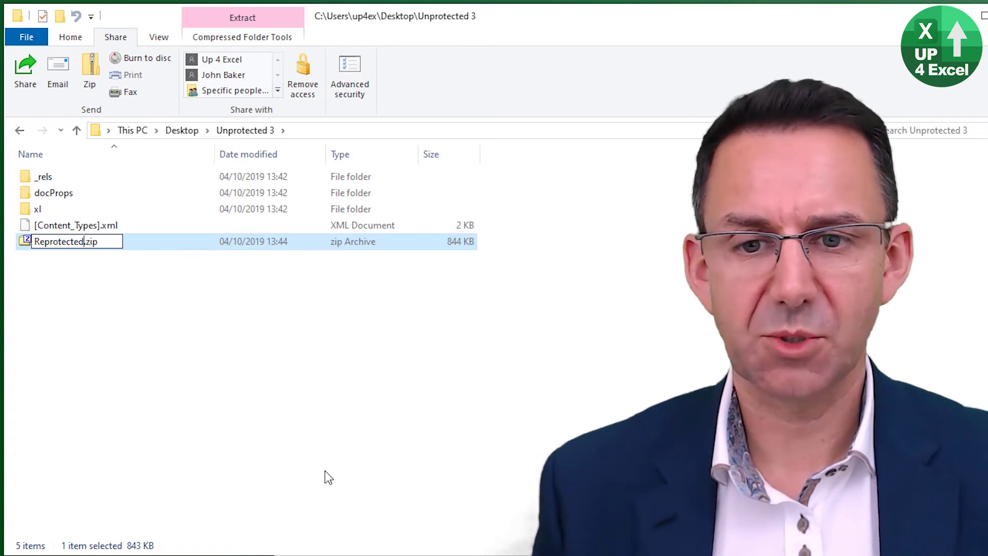
key(End)
key(shift+Left)
key(shift+Left)
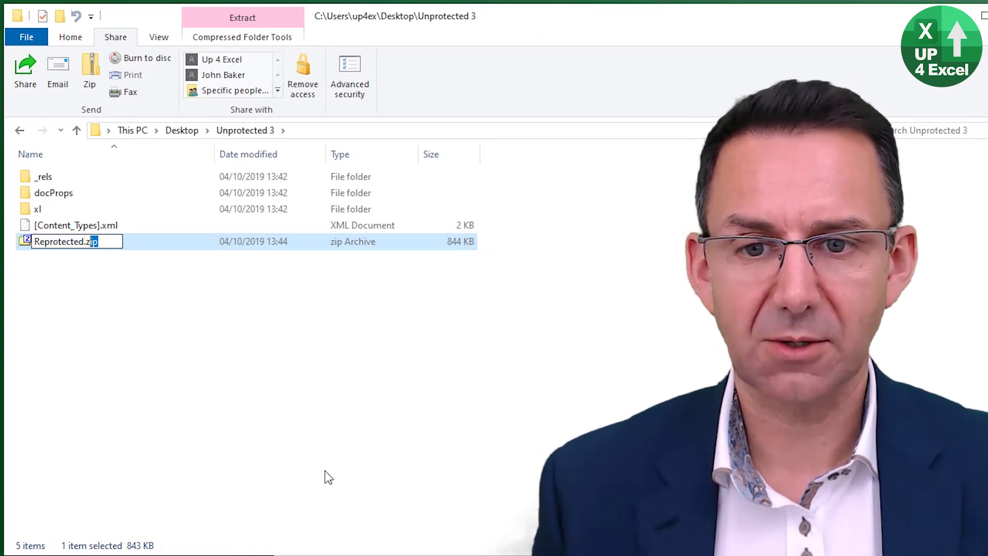
key(shift+Left)
text(xlsx)
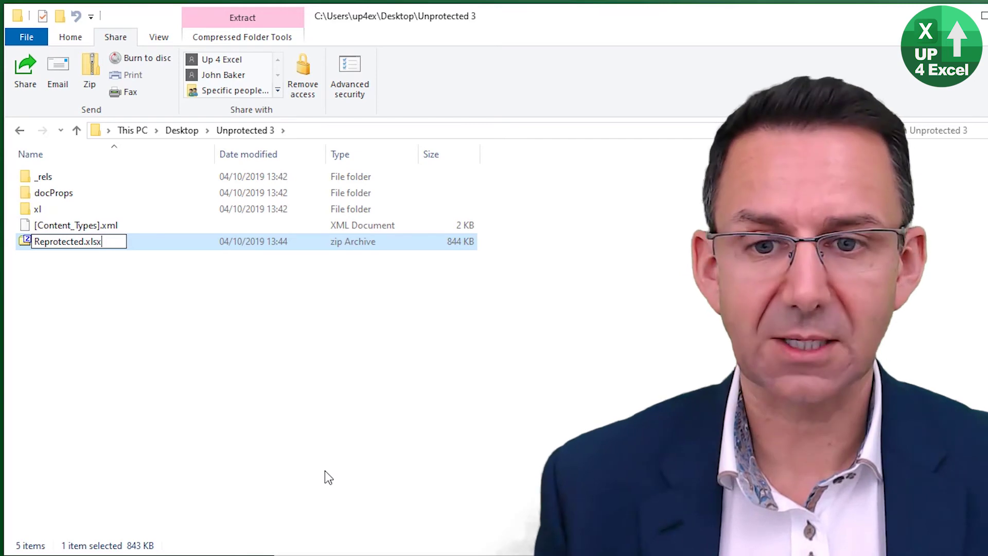
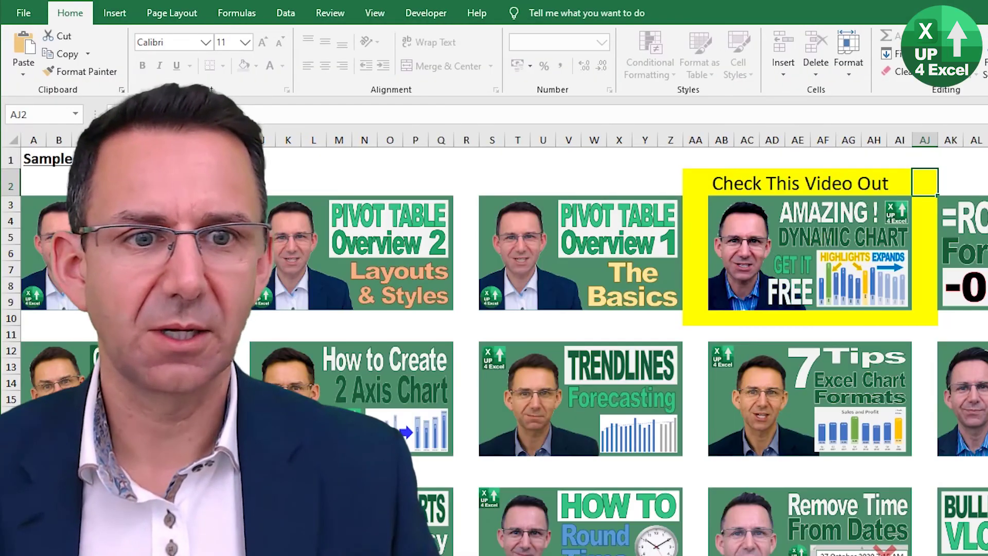
- Try to edit cells, including N1, and dismiss the protected-sheet warning each time
double_click(915, 188)
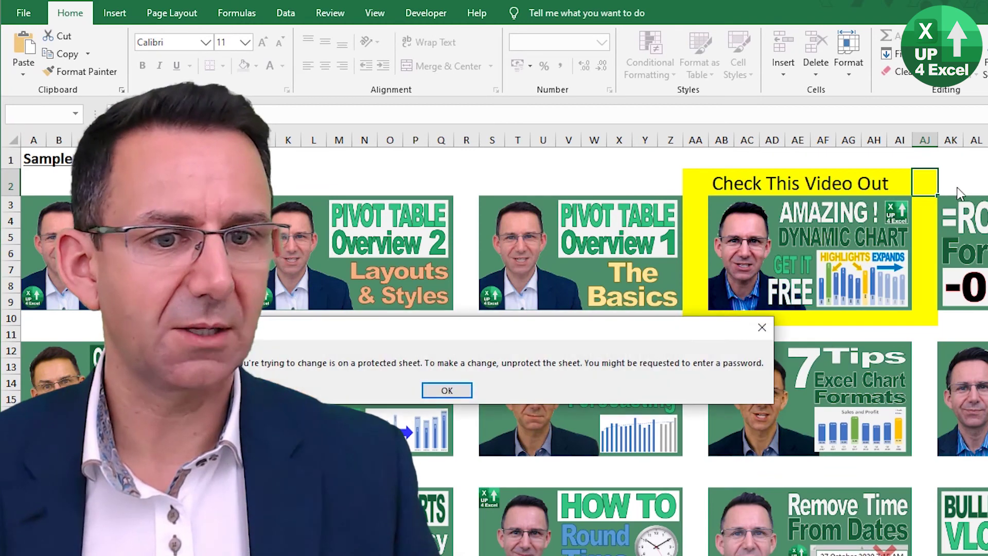
click(446, 391)
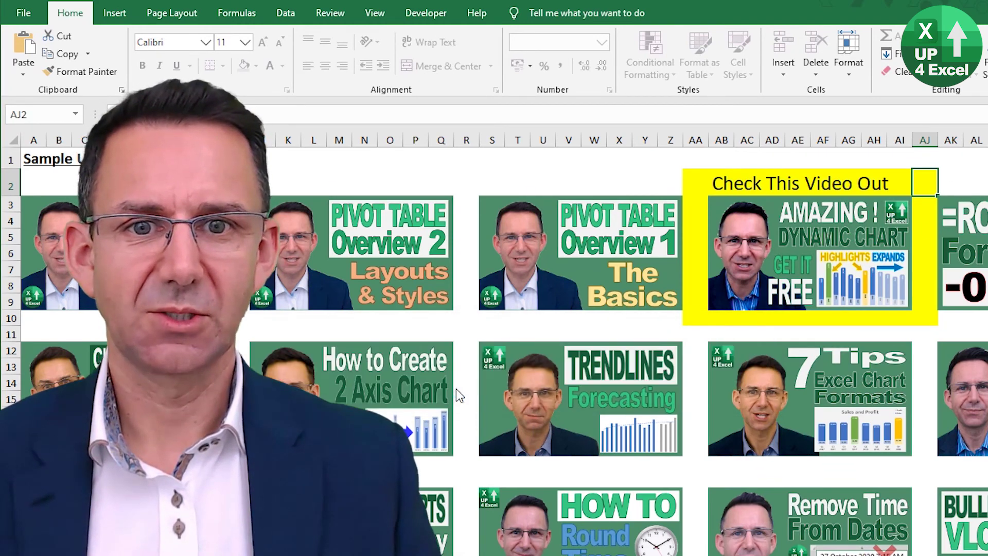
double_click(365, 166)
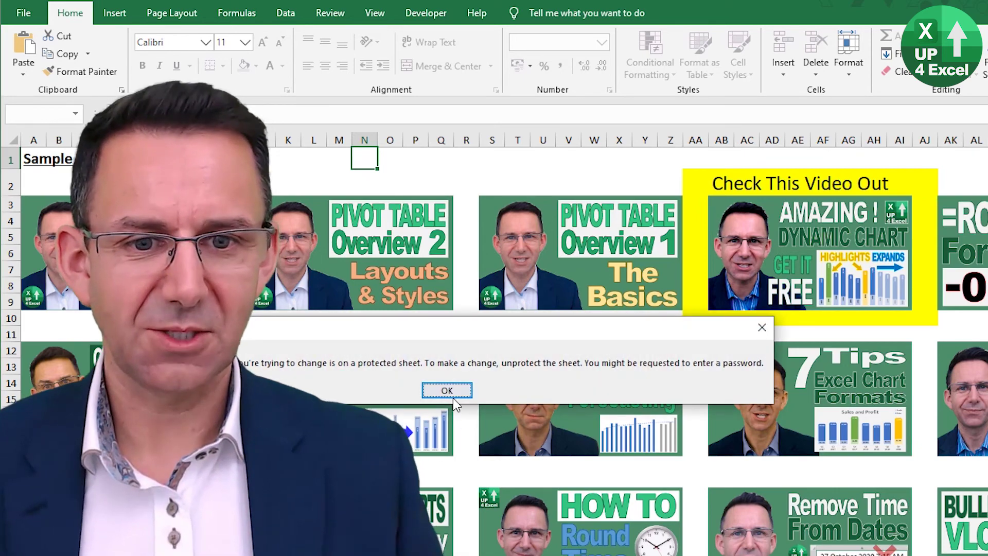
click(453, 392)
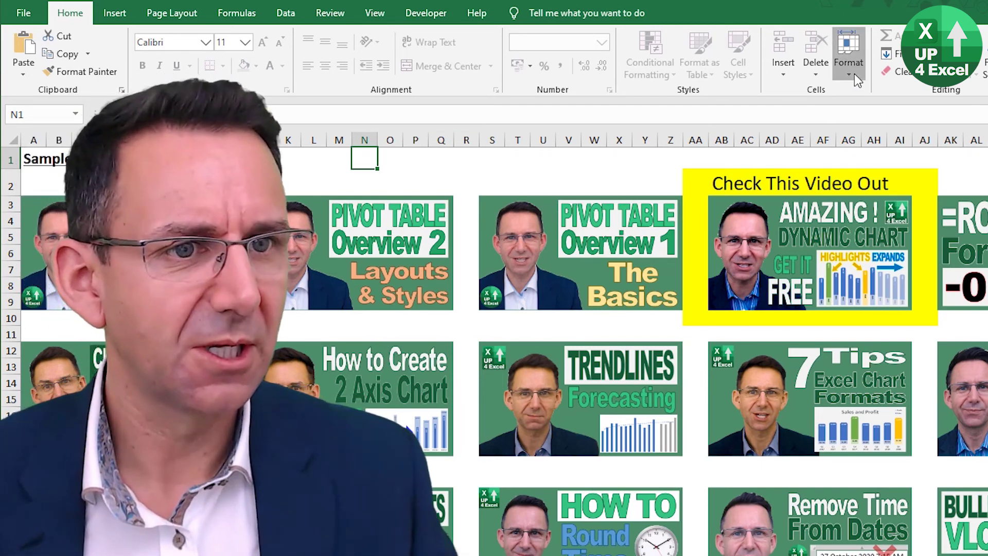
- Remove the sheet protection by entering the sheet password, then type into a cell
click(854, 75)
click(881, 334)
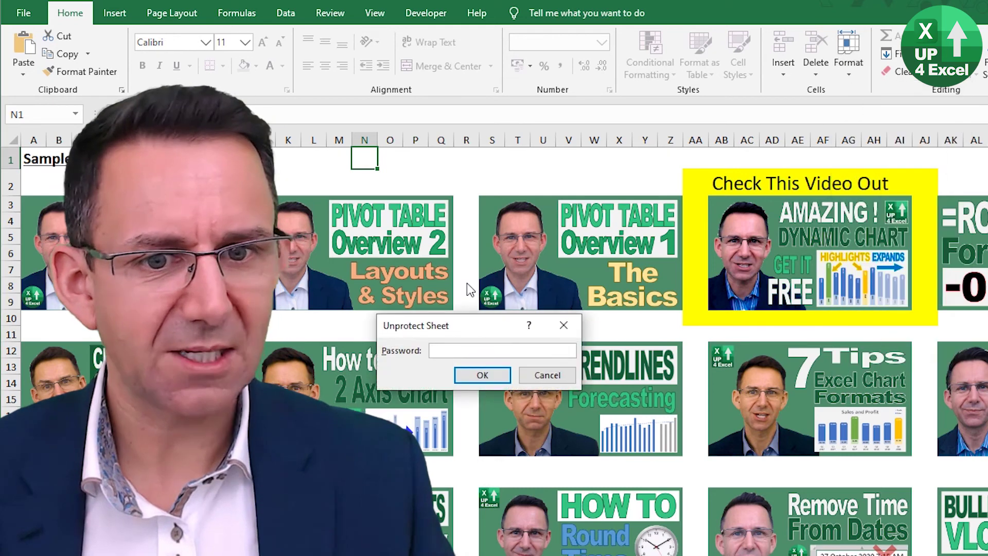
text(abc)
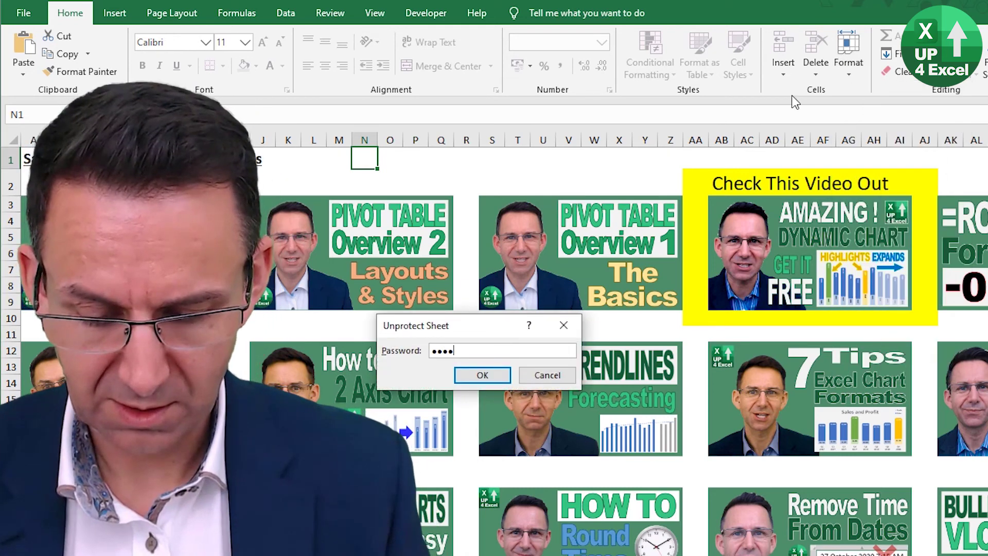
key(Return)
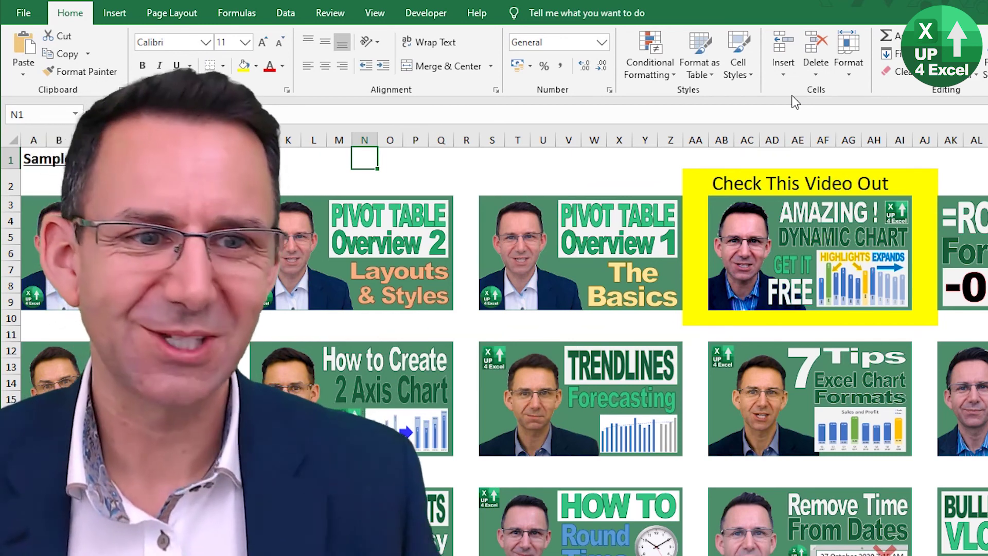
text(s)
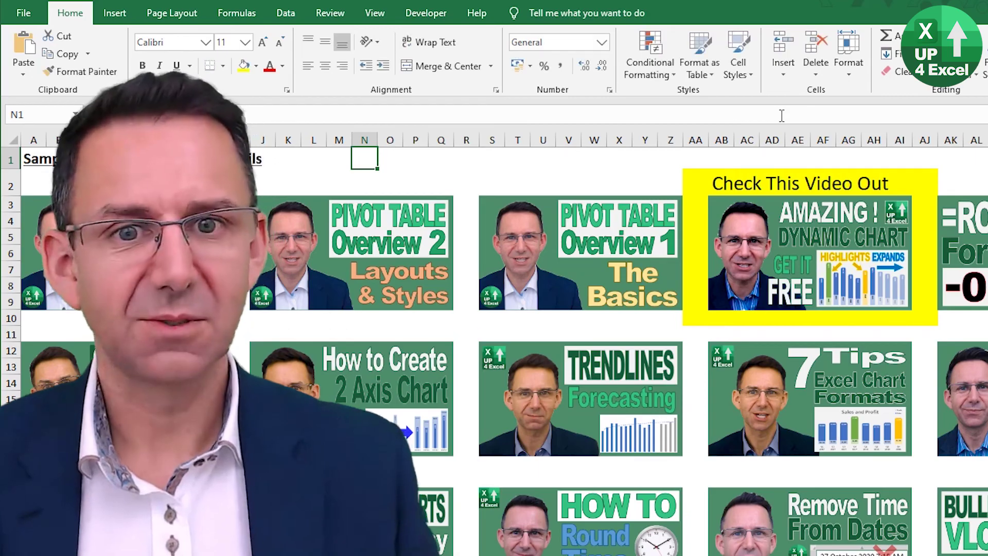